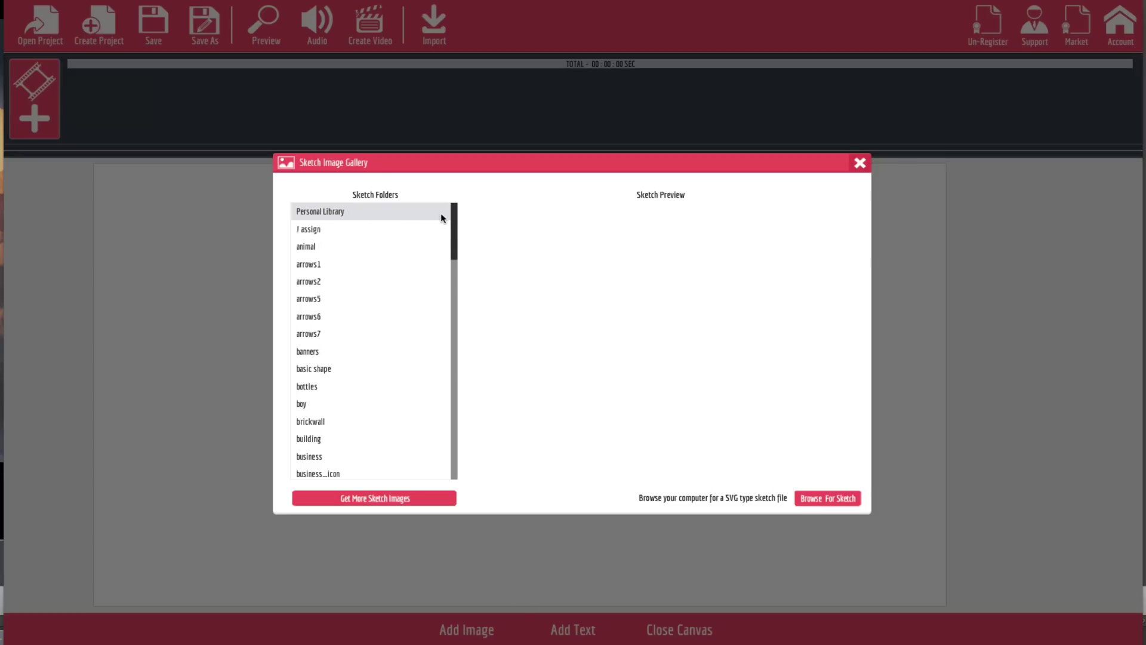
# Insert the kneeling plumber sketch from the Niche-Plumbing folder and place it enlarged in the left half of the canvas.
pyautogui.moveTo(454, 216)
pyautogui.mouseDown()
pyautogui.moveTo(443, 456)
pyautogui.moveTo(450, 213)
pyautogui.mouseUp()
pyautogui.scroll(-5, 351, 391)
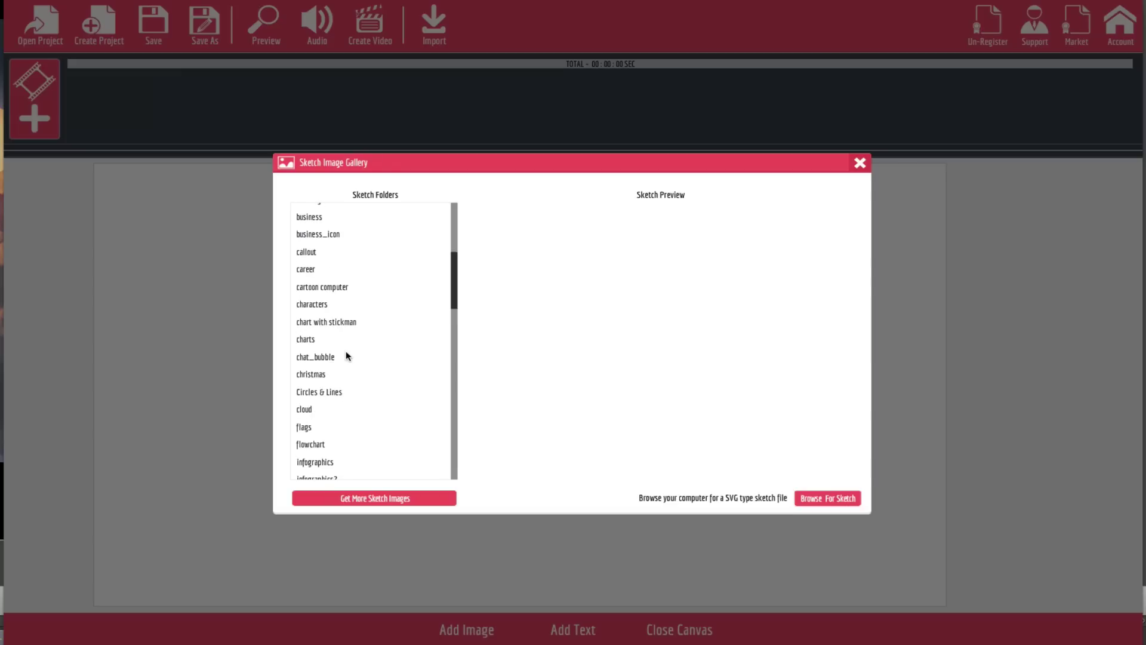
pyautogui.scroll(-5, 347, 356)
pyautogui.scroll(-3, 362, 374)
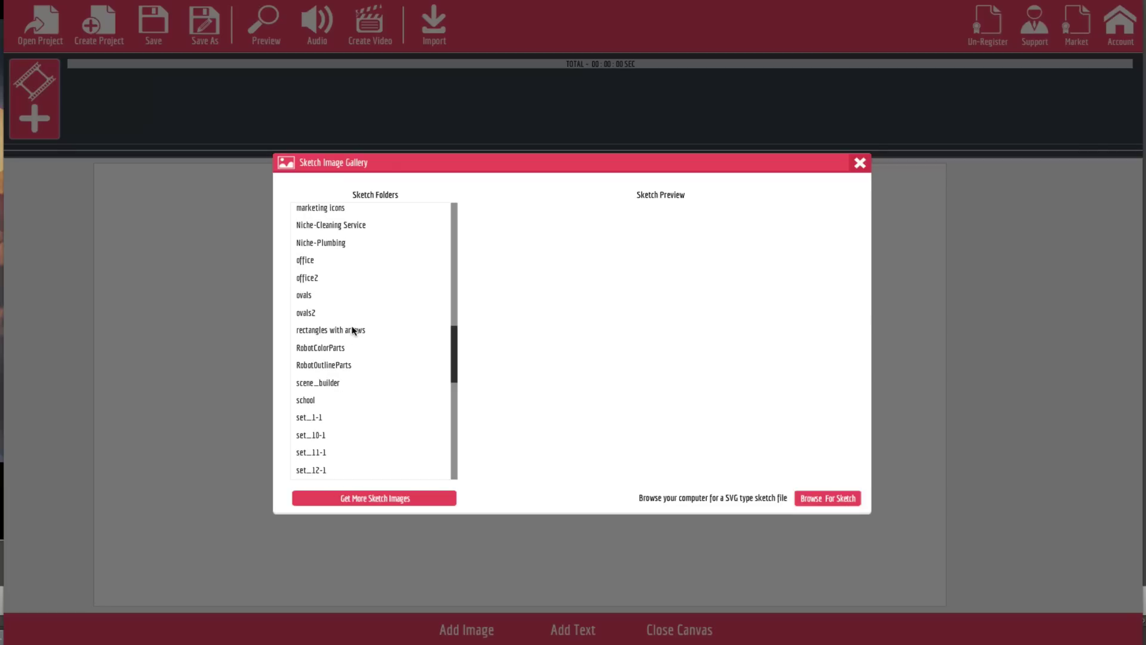
pyautogui.click(333, 243)
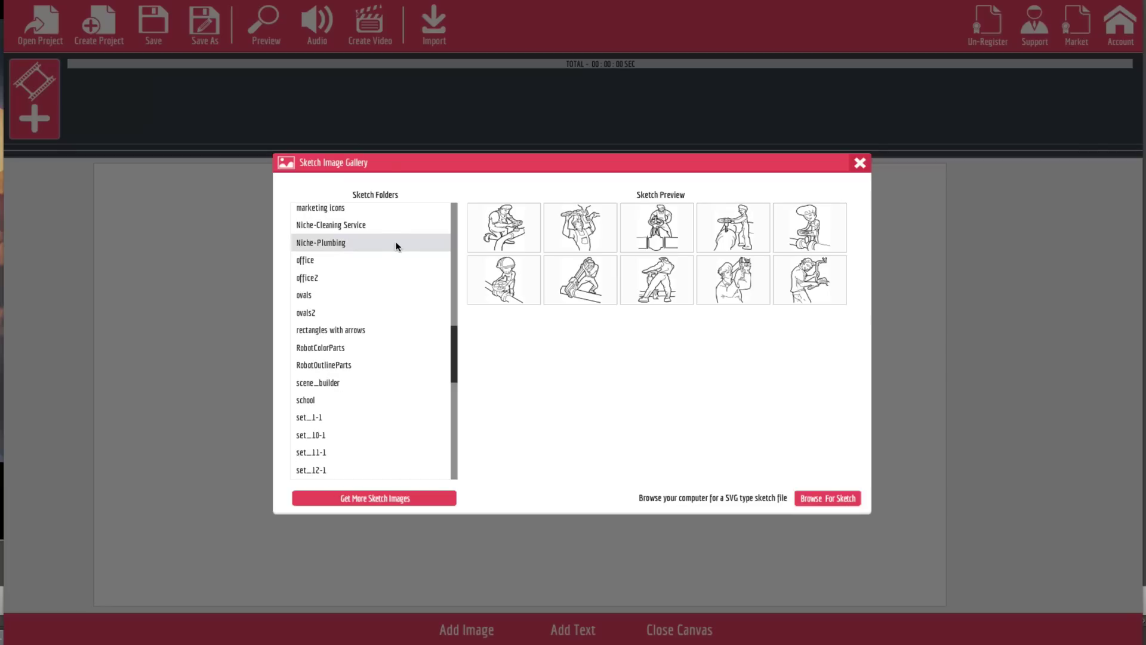
pyautogui.click(508, 235)
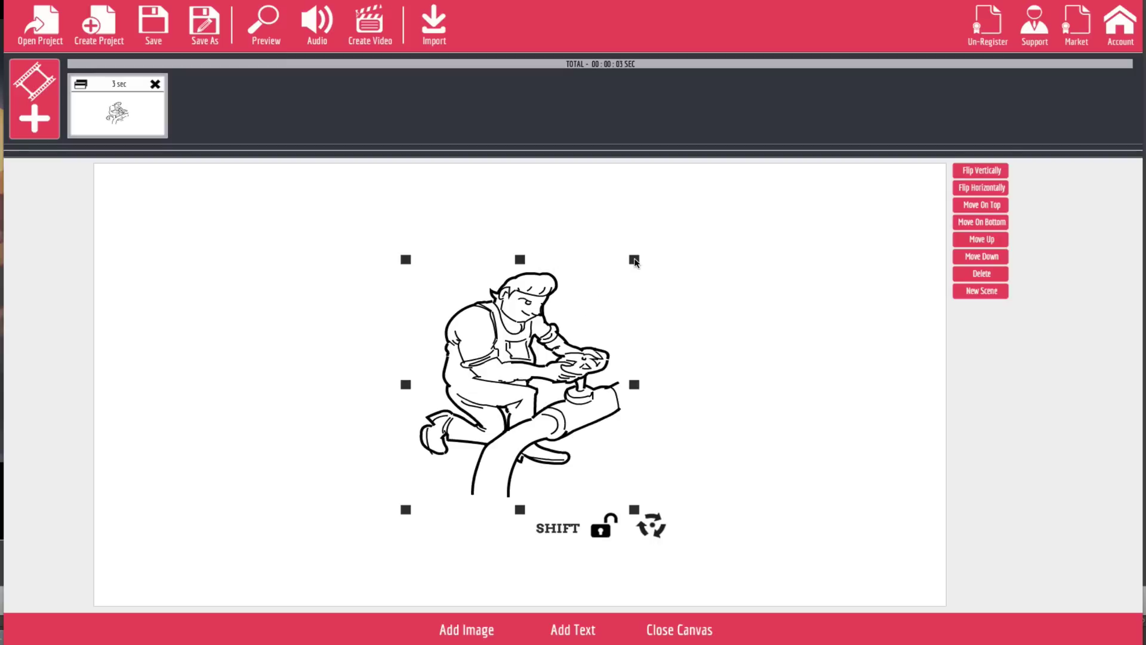
pyautogui.moveTo(633, 260)
pyautogui.mouseDown()
pyautogui.moveTo(653, 235)
pyautogui.moveTo(611, 215)
pyautogui.moveTo(598, 231)
pyautogui.moveTo(634, 225)
pyautogui.moveTo(601, 248)
pyautogui.moveTo(593, 271)
pyautogui.moveTo(600, 282)
pyautogui.moveTo(621, 276)
pyautogui.mouseUp()
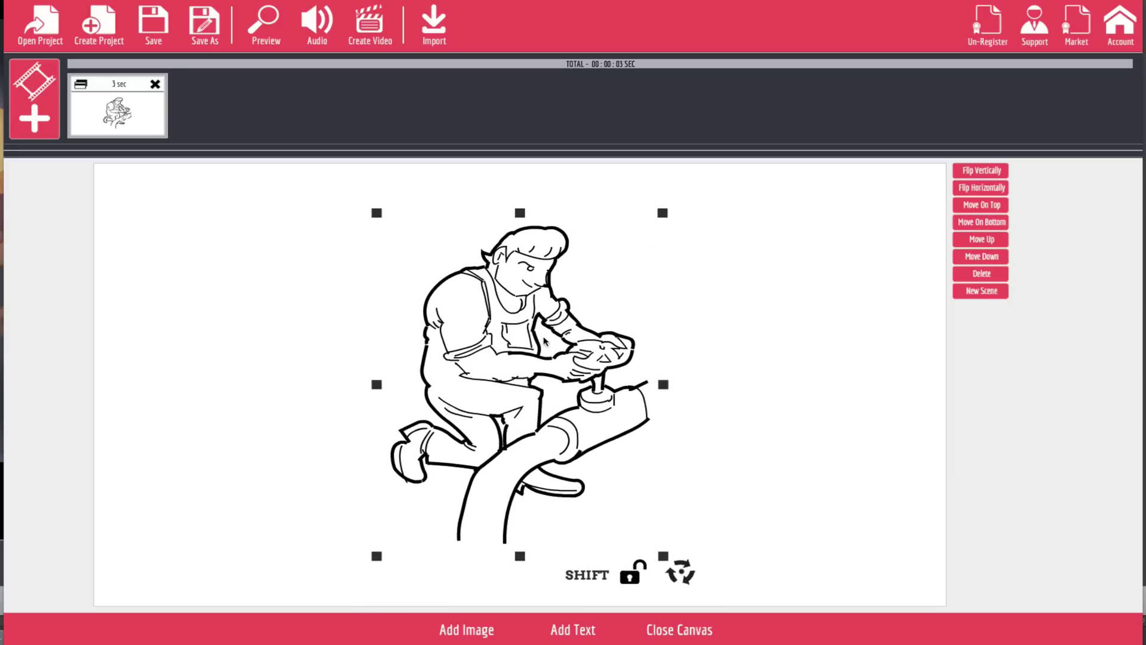
pyautogui.moveTo(546, 337); pyautogui.dragTo(359, 350)
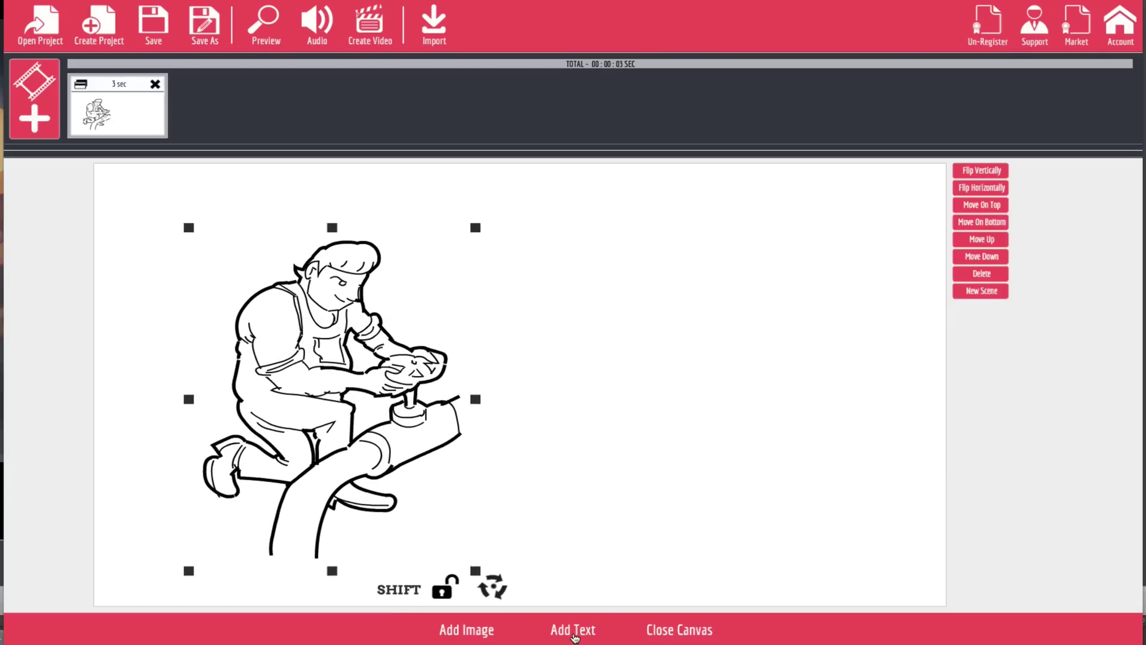
# Add a text element and place it enlarged near the upper edge of the canvas, beside the plumber's head.
pyautogui.click(575, 637)
pyautogui.moveTo(577, 399)
pyautogui.mouseDown()
pyautogui.moveTo(650, 275)
pyautogui.moveTo(648, 252)
pyautogui.mouseUp()
pyautogui.moveTo(741, 274); pyautogui.dragTo(761, 282)
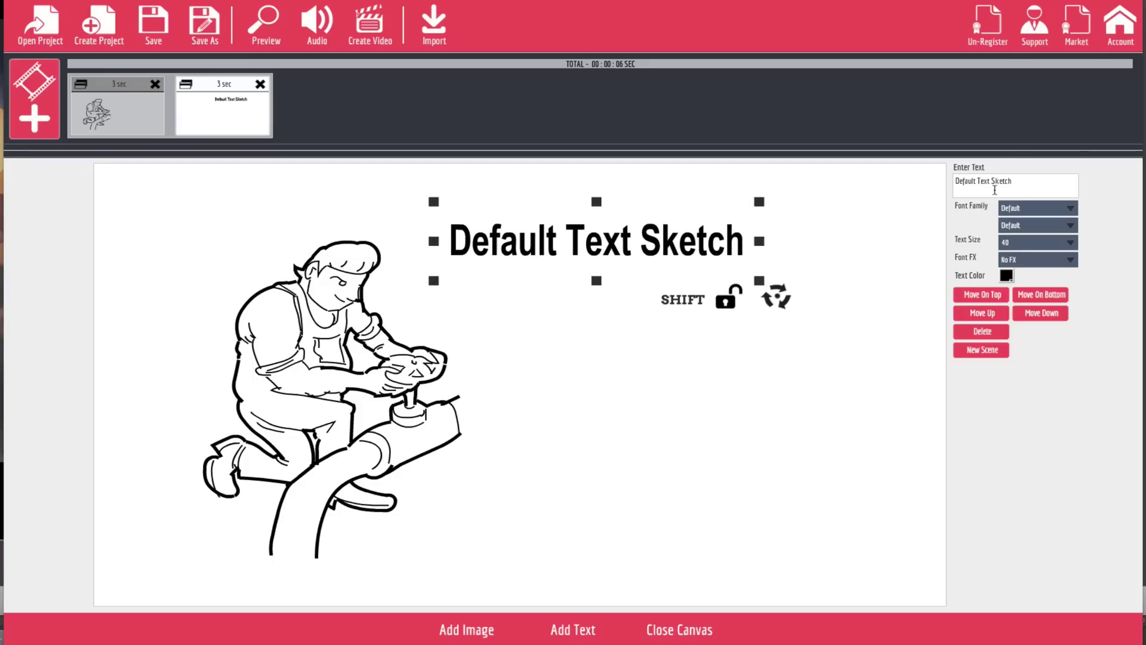
# Replace the default text with "Have a difficult plumbing Problem" and move it to the canvas's upper right corner, clear of the plumber.
pyautogui.moveTo(1027, 182); pyautogui.dragTo(799, 145)
pyautogui.write('H')
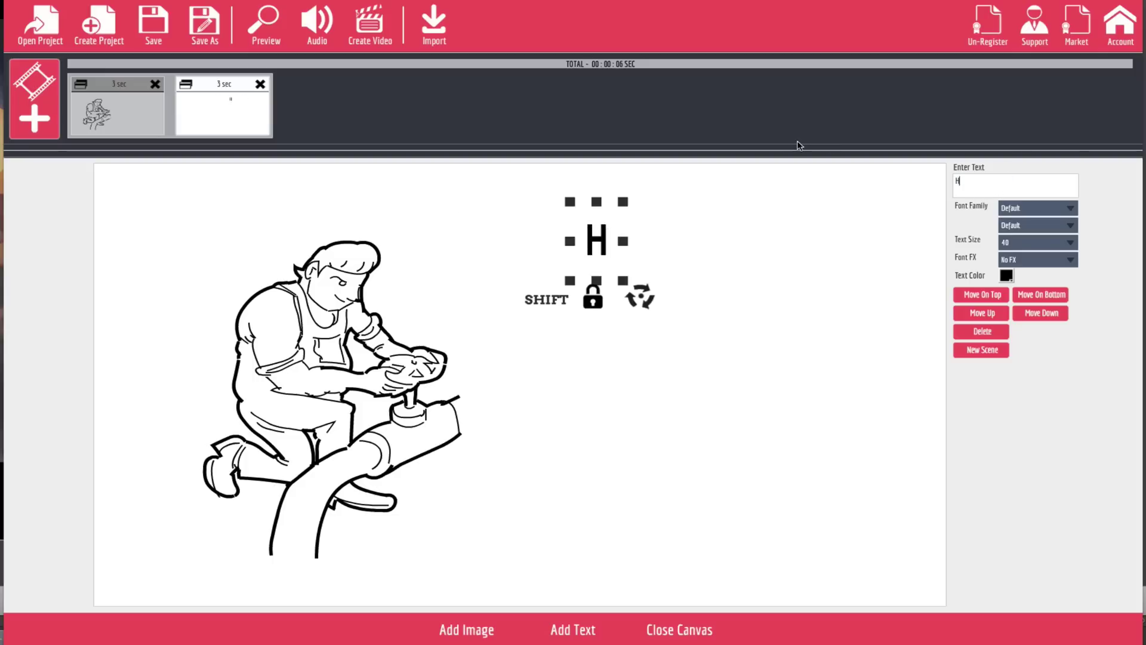
pyautogui.write('ave a d')
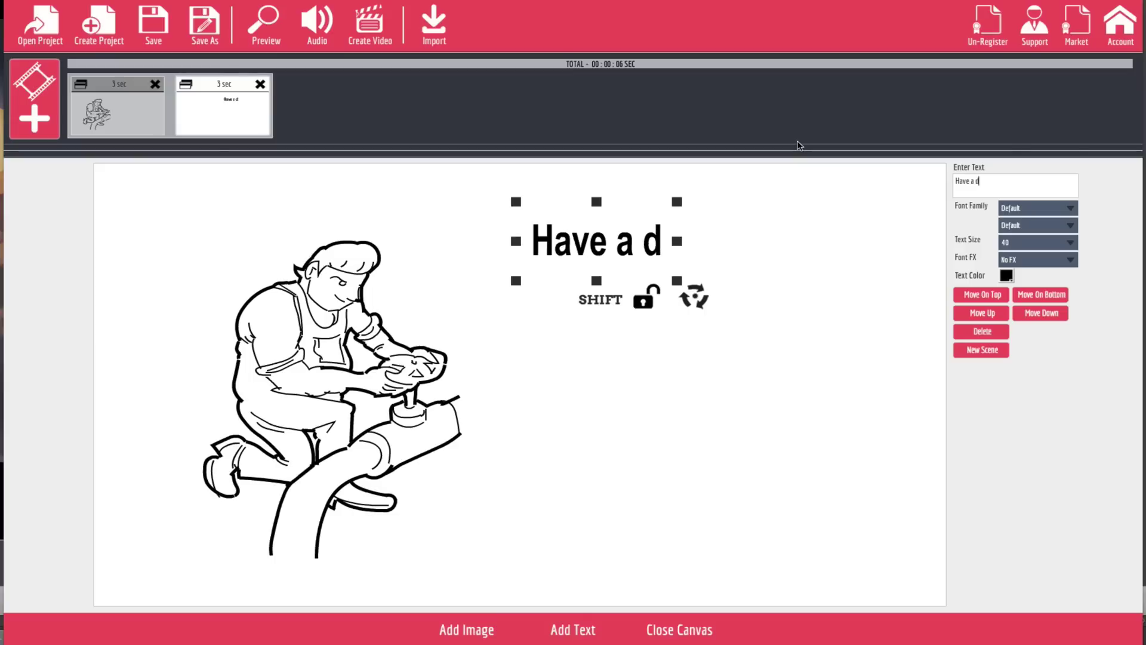
pyautogui.write('ifficult pl')
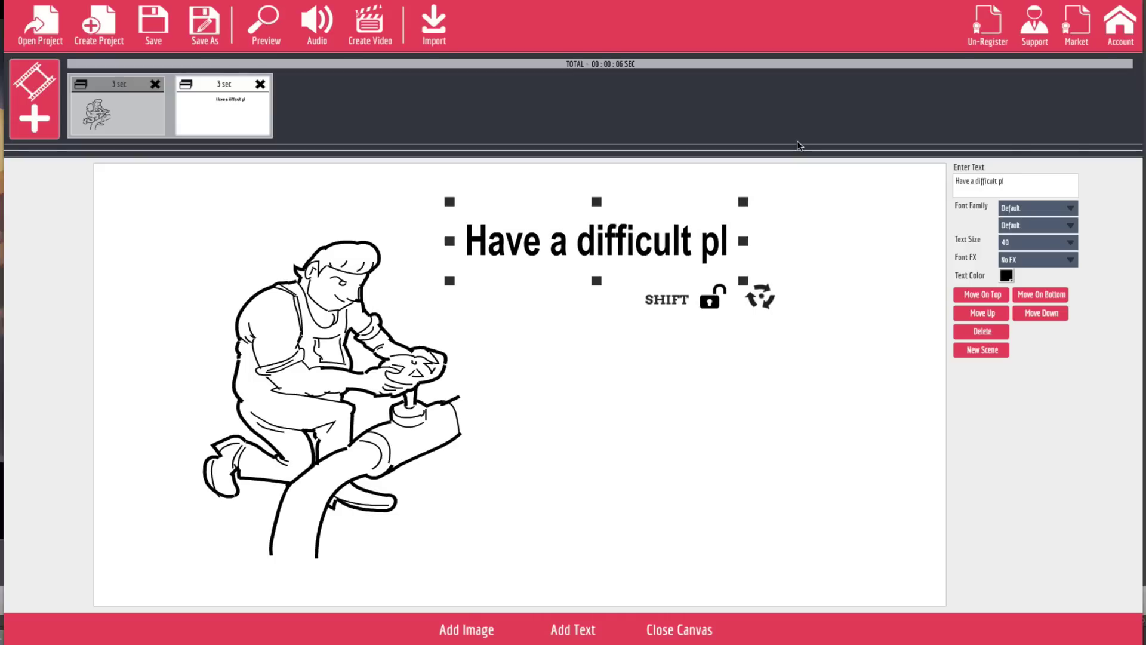
pyautogui.write('umbing')
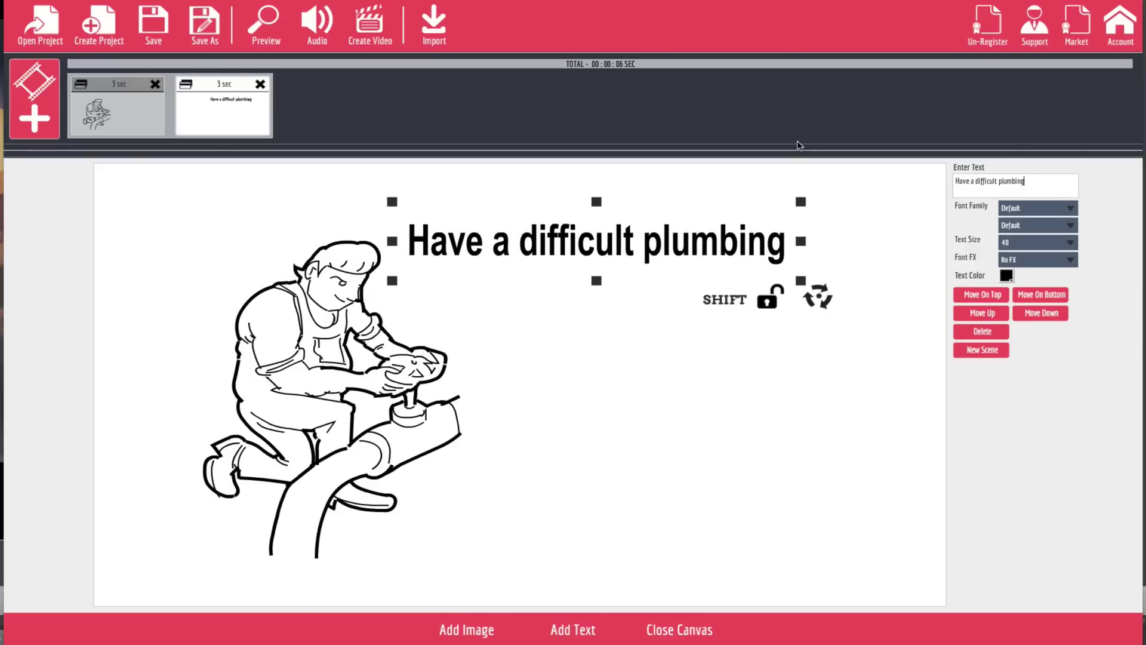
pyautogui.write('O')
pyautogui.press('BackSpace')
pyautogui.write('Pro')
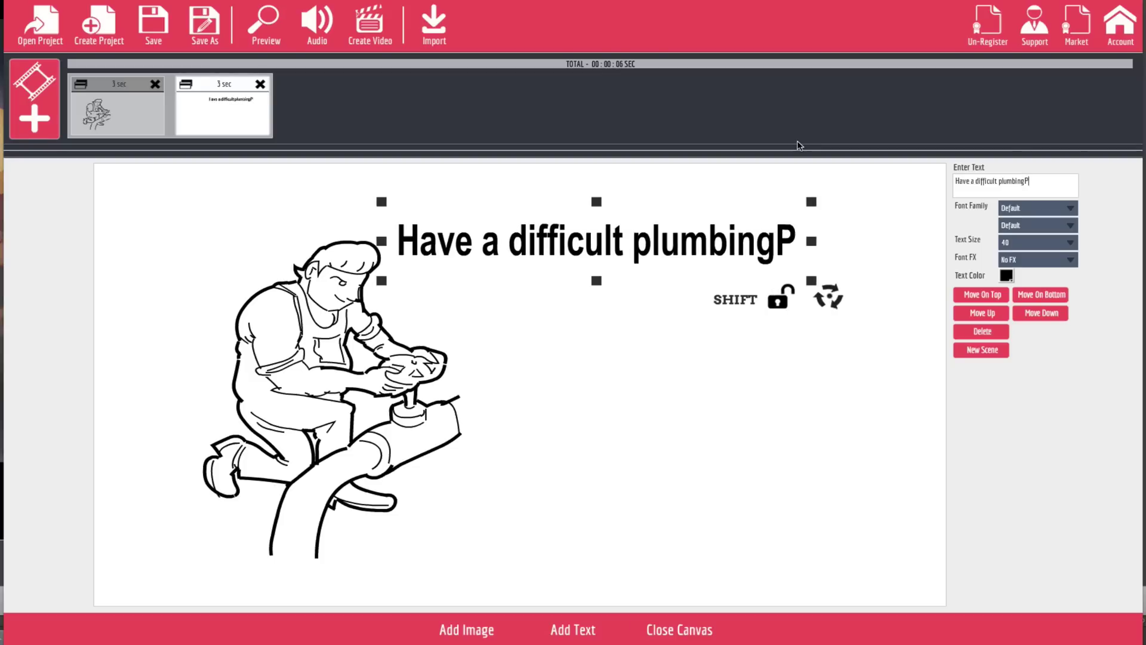
pyautogui.press('BackSpace')
pyautogui.press('BackSpace')
pyautogui.press('BackSpace')
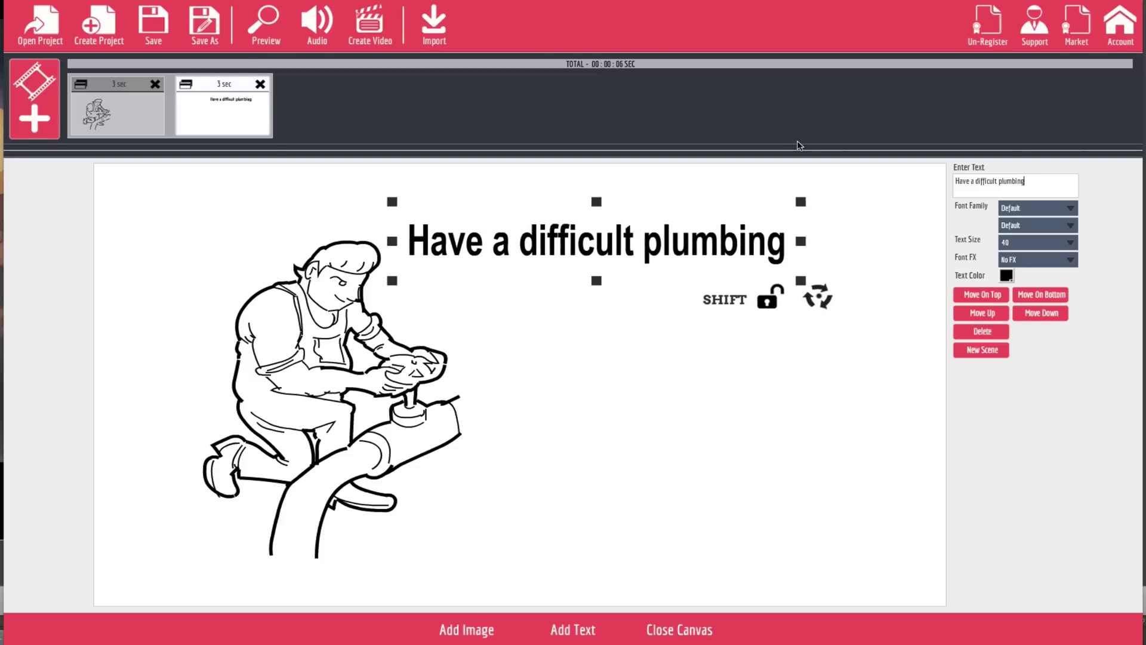
pyautogui.write('Problem')
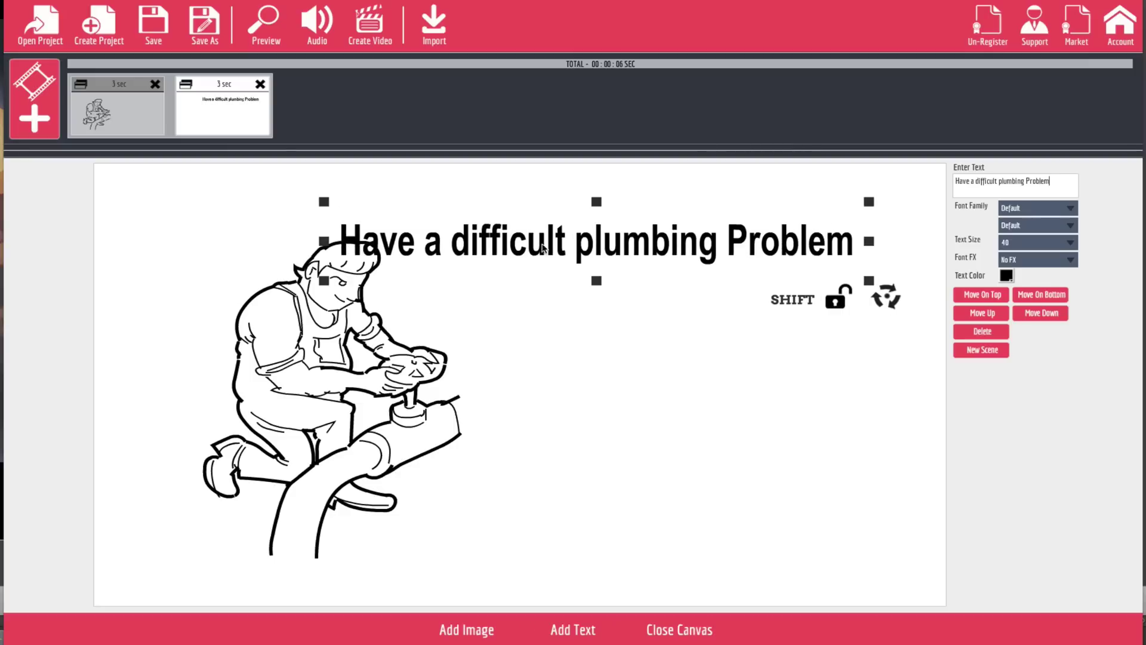
pyautogui.moveTo(571, 247); pyautogui.dragTo(628, 207)
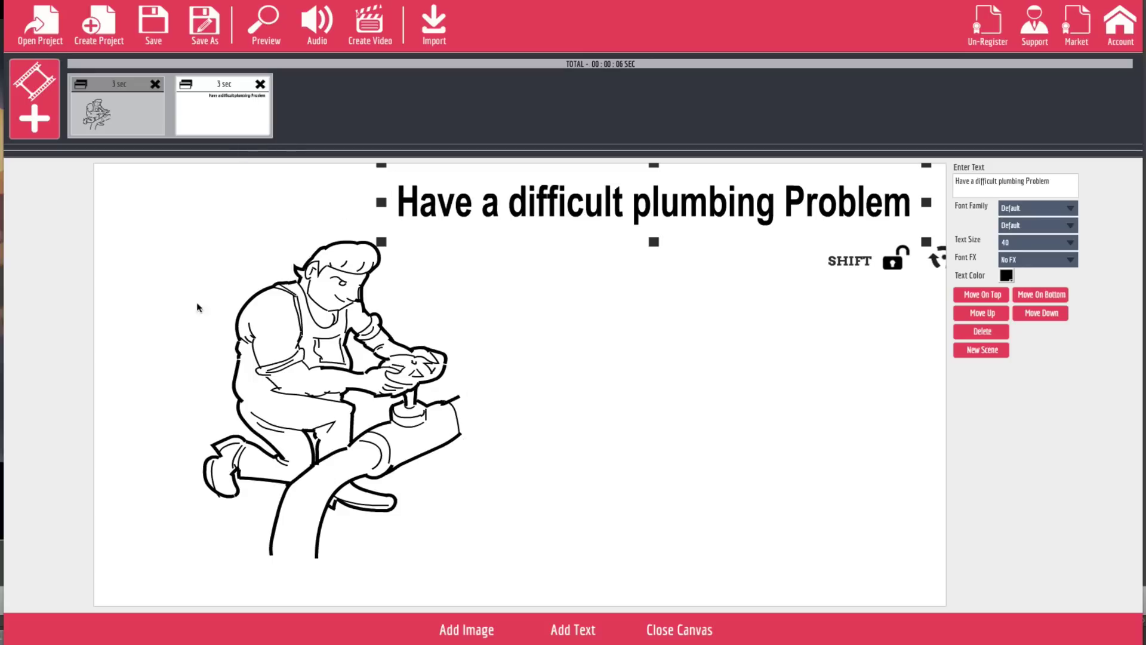
# Insert the Niche-Plumbing sketch of a standing man turning a valve wheel and place it enlarged in the right half of the canvas.
pyautogui.click(464, 626)
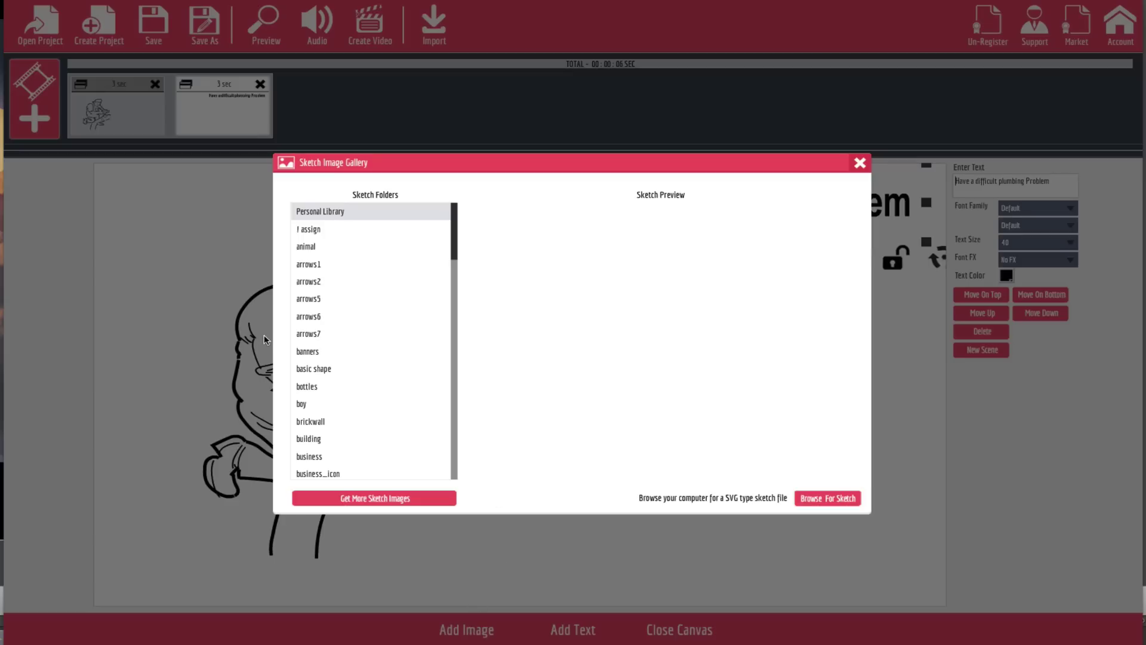
pyautogui.scroll(-10, 334, 388)
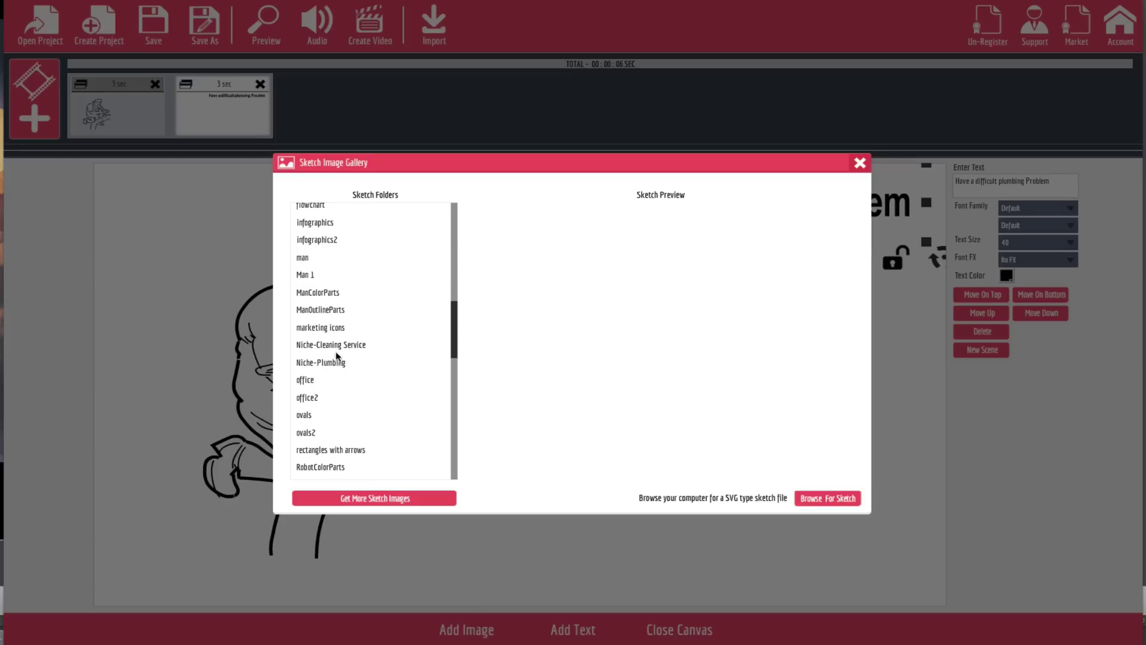
pyautogui.click(337, 361)
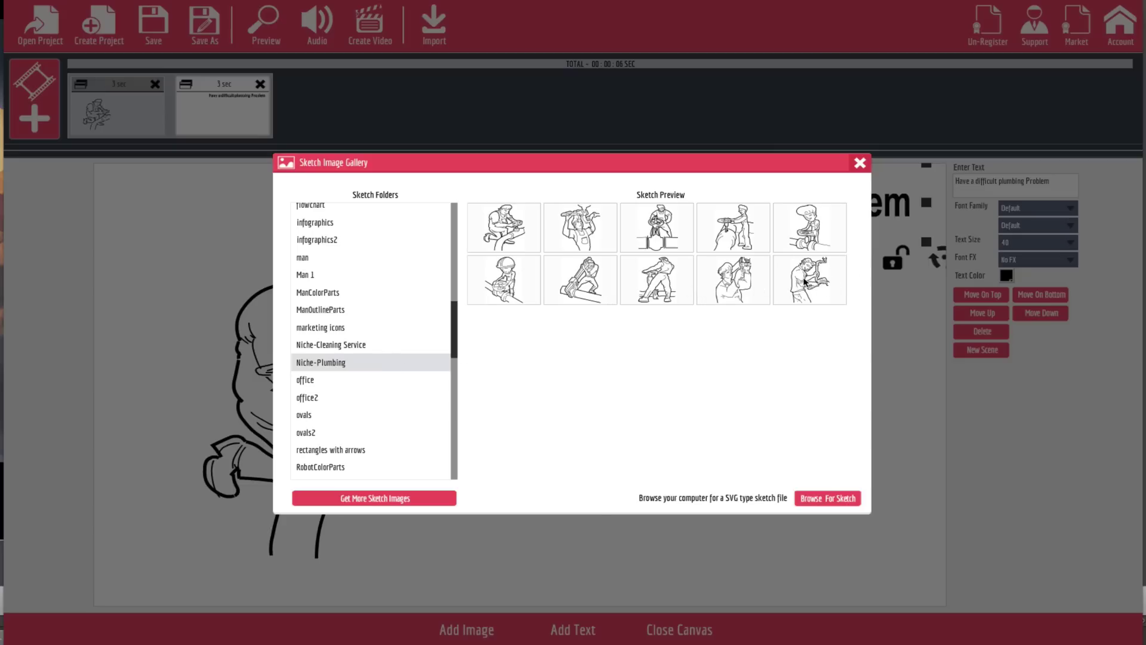
pyautogui.click(737, 237)
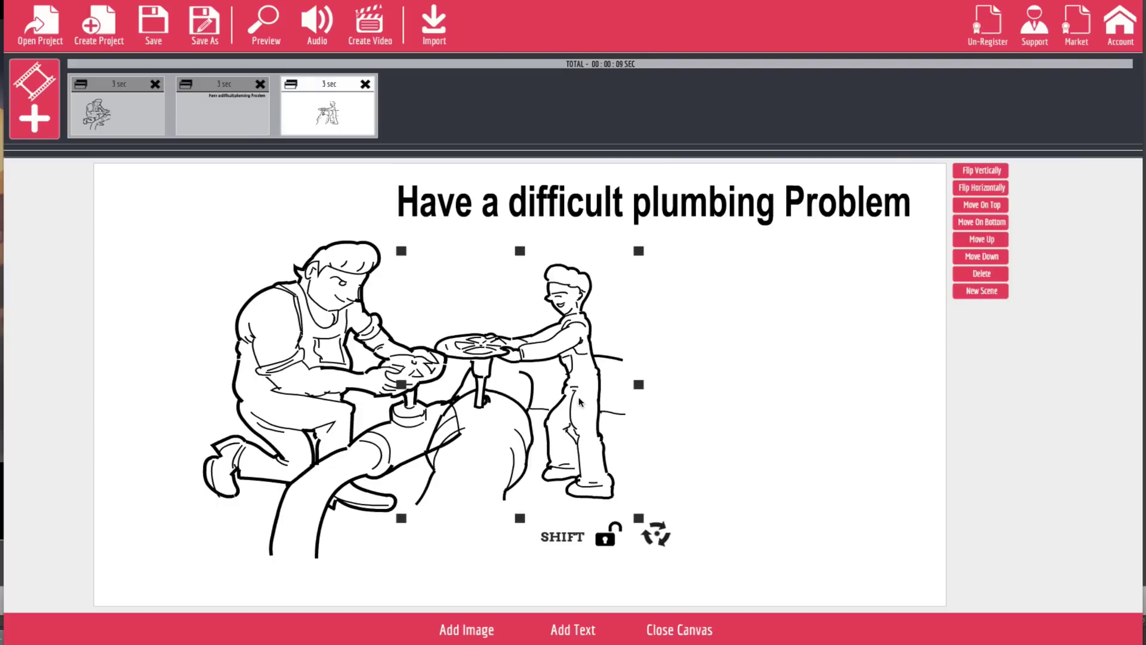
pyautogui.moveTo(579, 401); pyautogui.dragTo(695, 431)
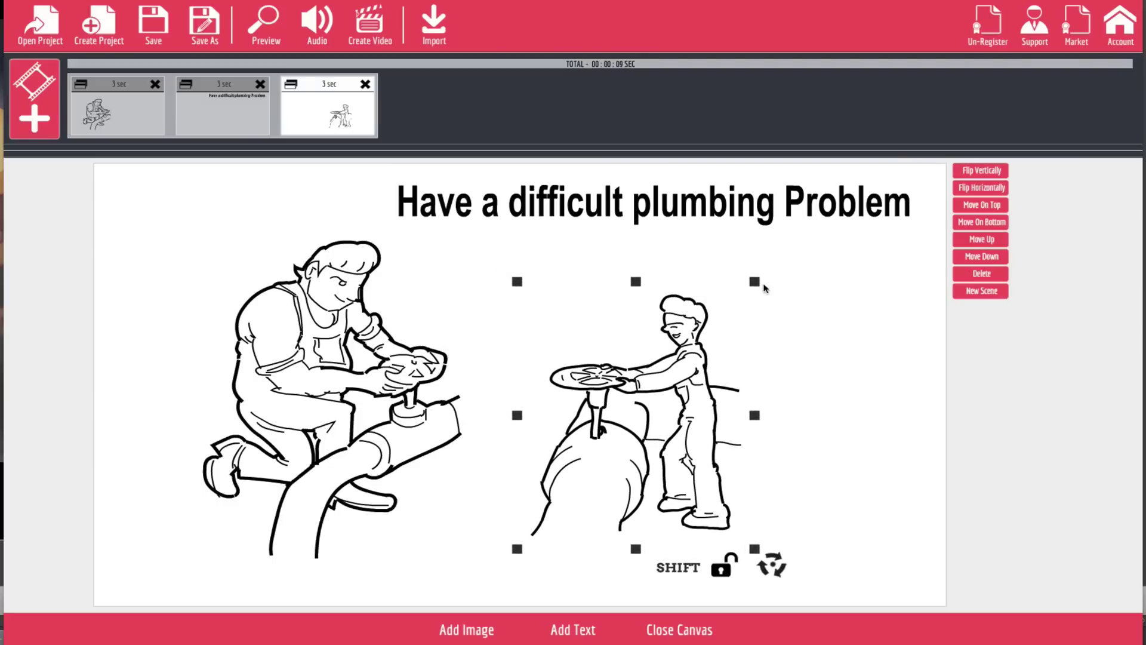
pyautogui.moveTo(755, 282); pyautogui.dragTo(785, 269)
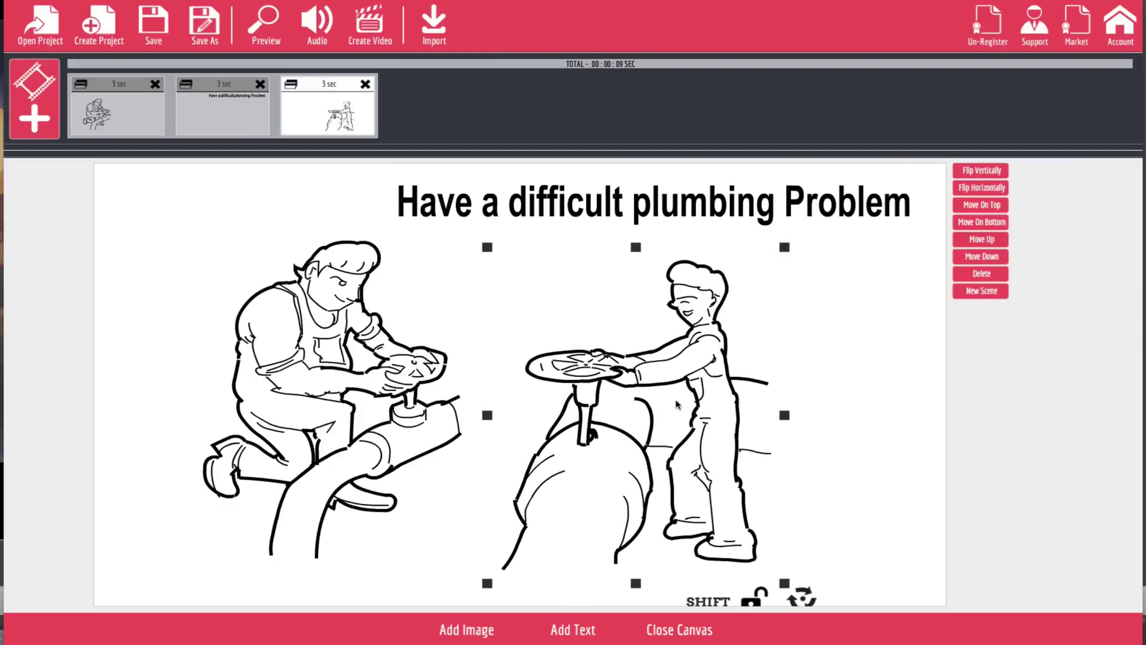
pyautogui.moveTo(676, 404); pyautogui.dragTo(759, 415)
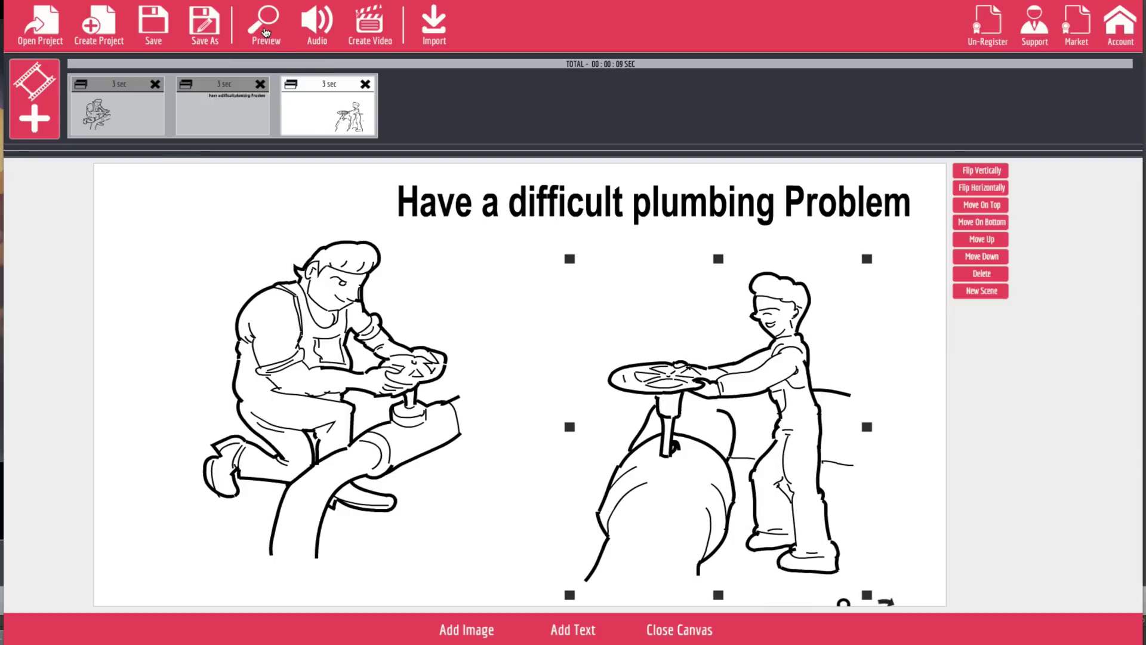
# Play the preview of the whole project to check the drawing animation, and close it.
pyautogui.click(266, 31)
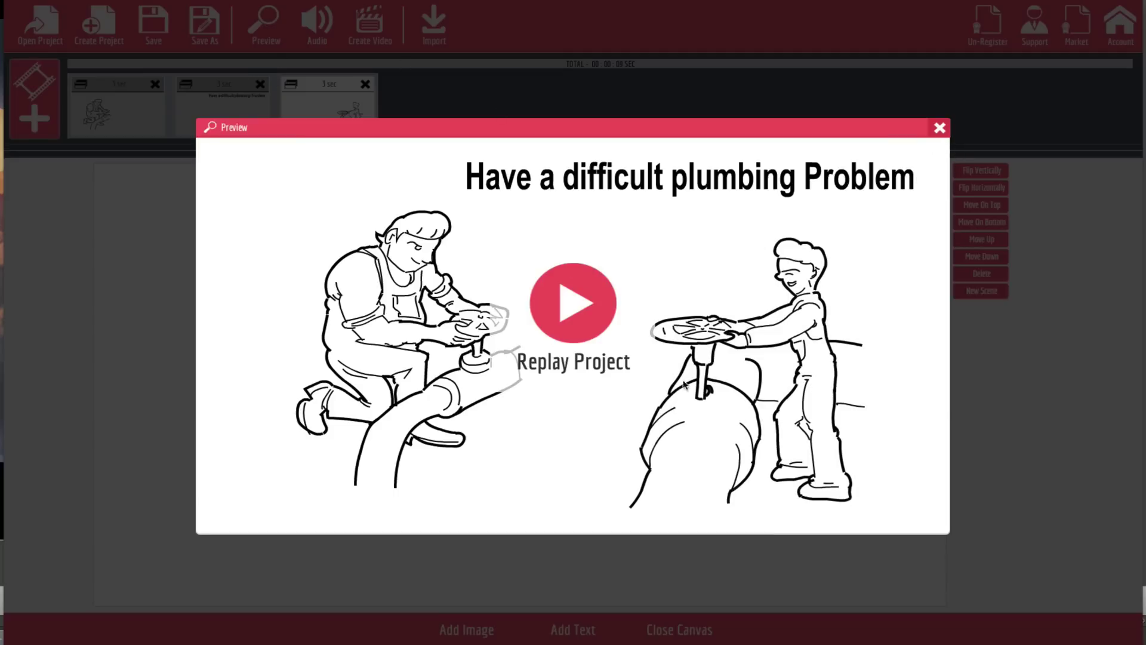
pyautogui.click(939, 128)
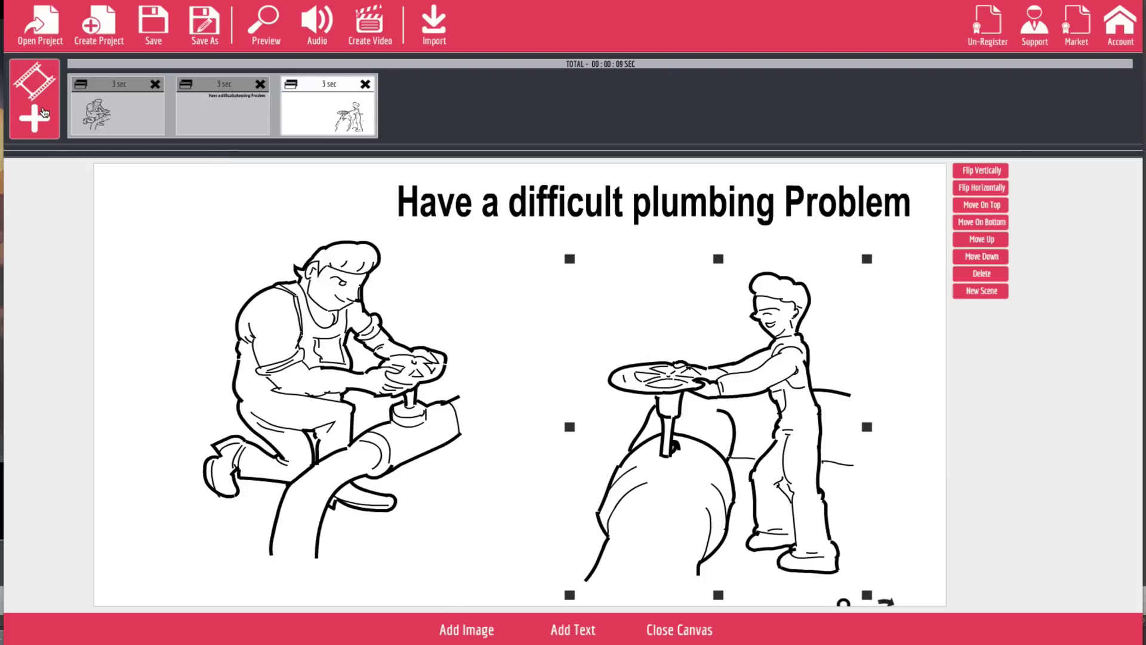
# Create a new sketch scene and insert the Niche-Plumbing sketch of a man using a giant pipe wrench.
pyautogui.click(50, 119)
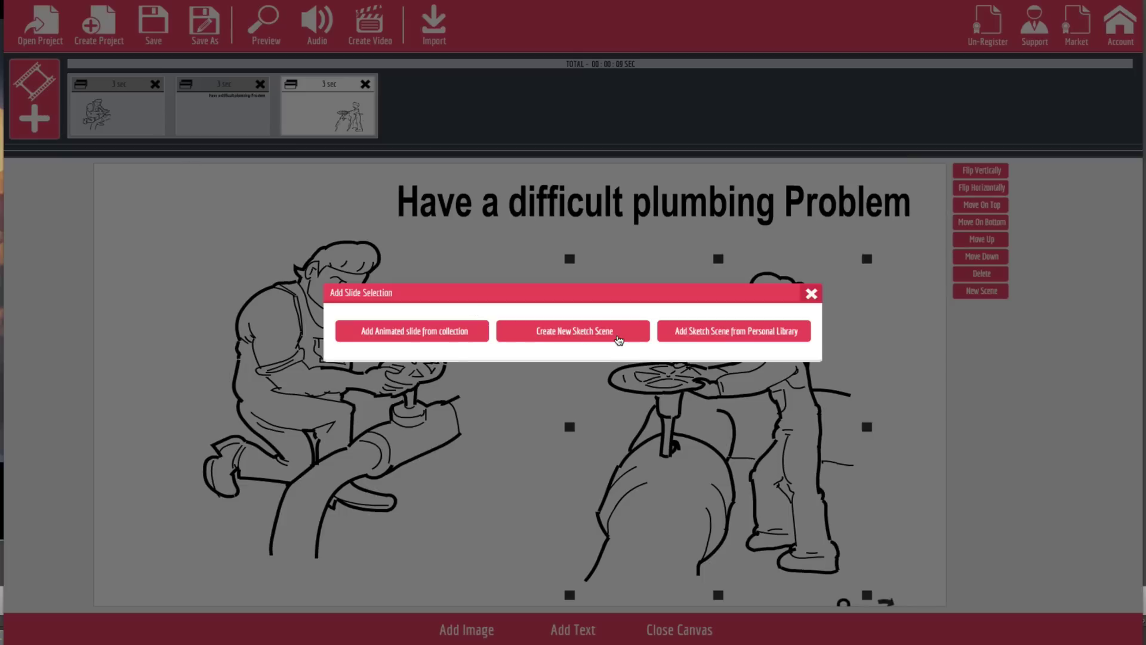
pyautogui.click(619, 341)
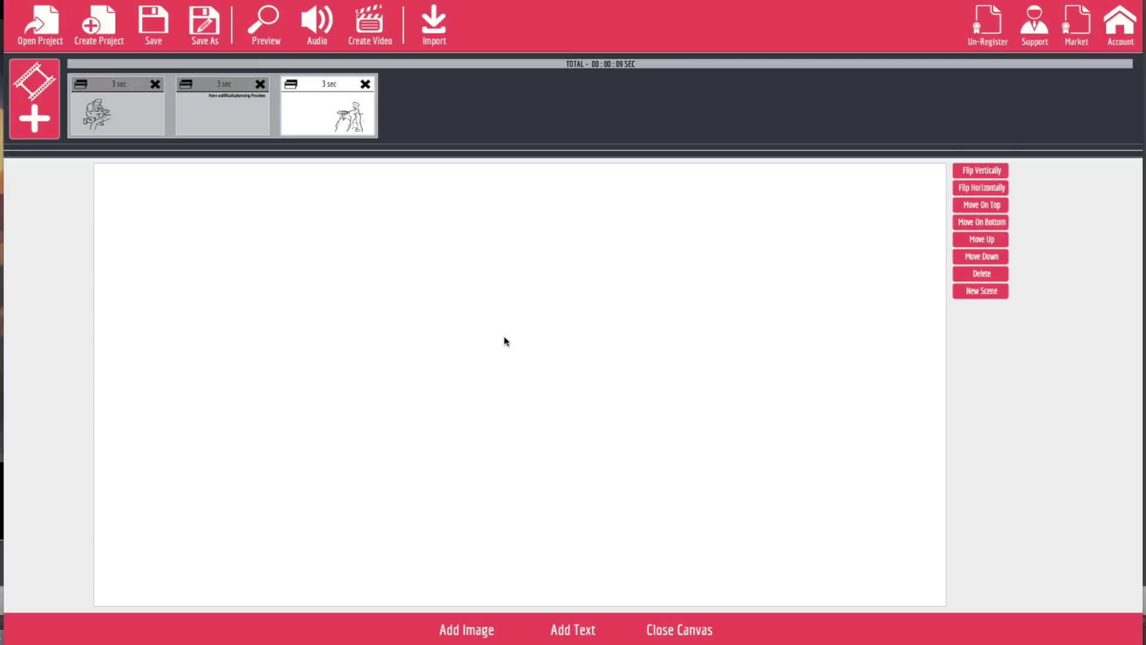
pyautogui.click(479, 638)
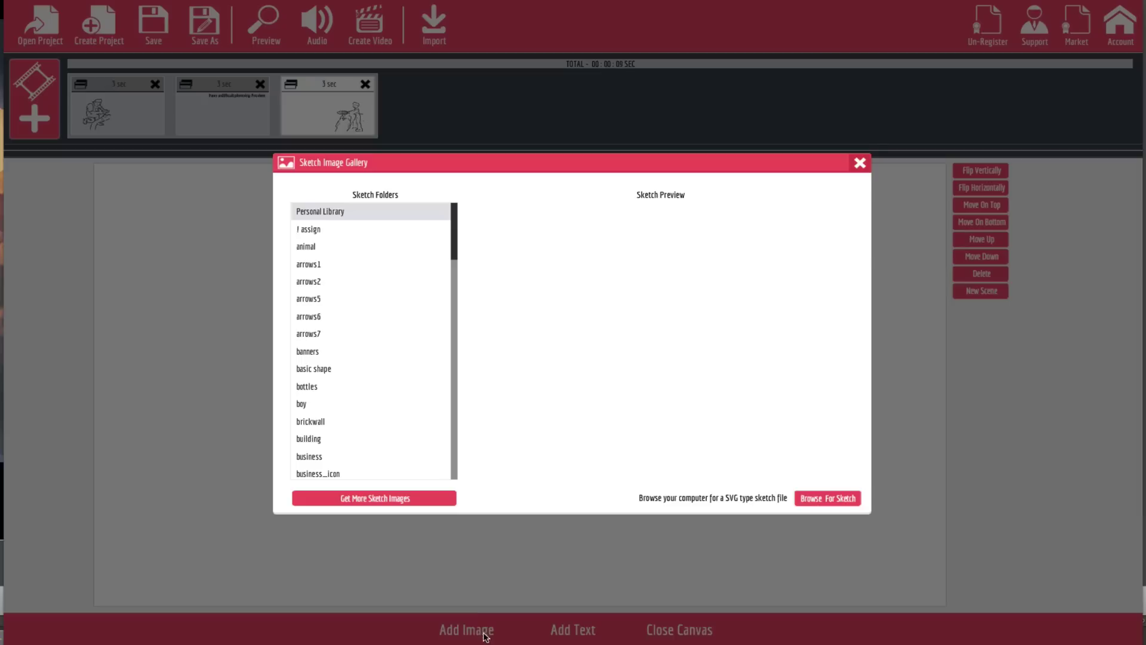
pyautogui.scroll(-15, 366, 433)
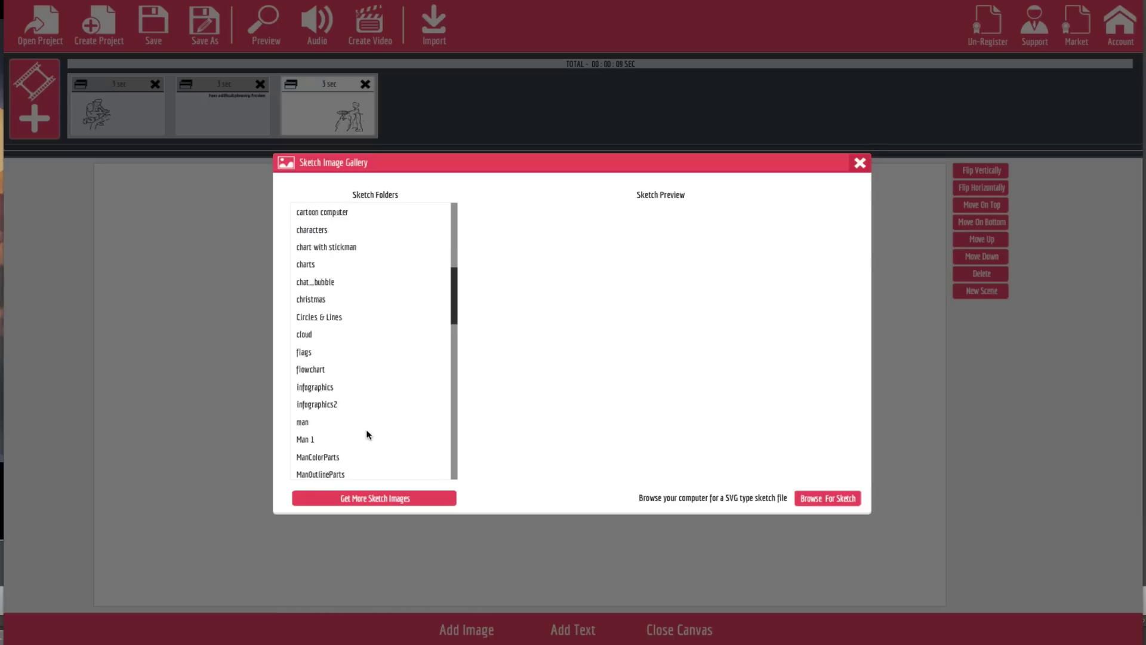
pyautogui.click(375, 244)
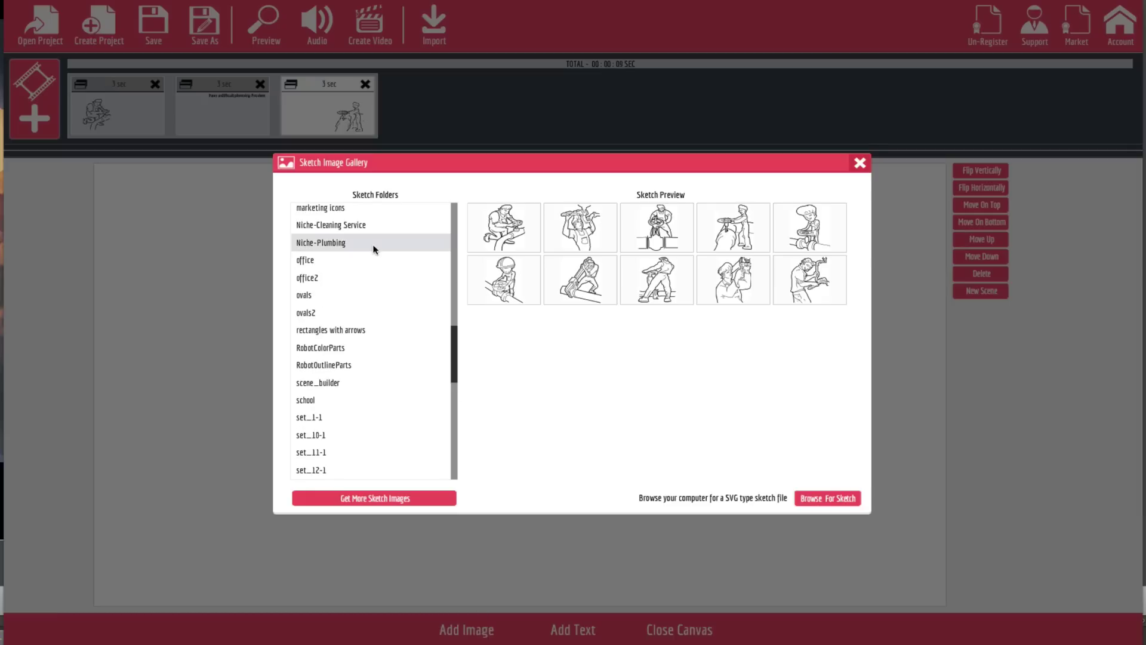
pyautogui.click(573, 280)
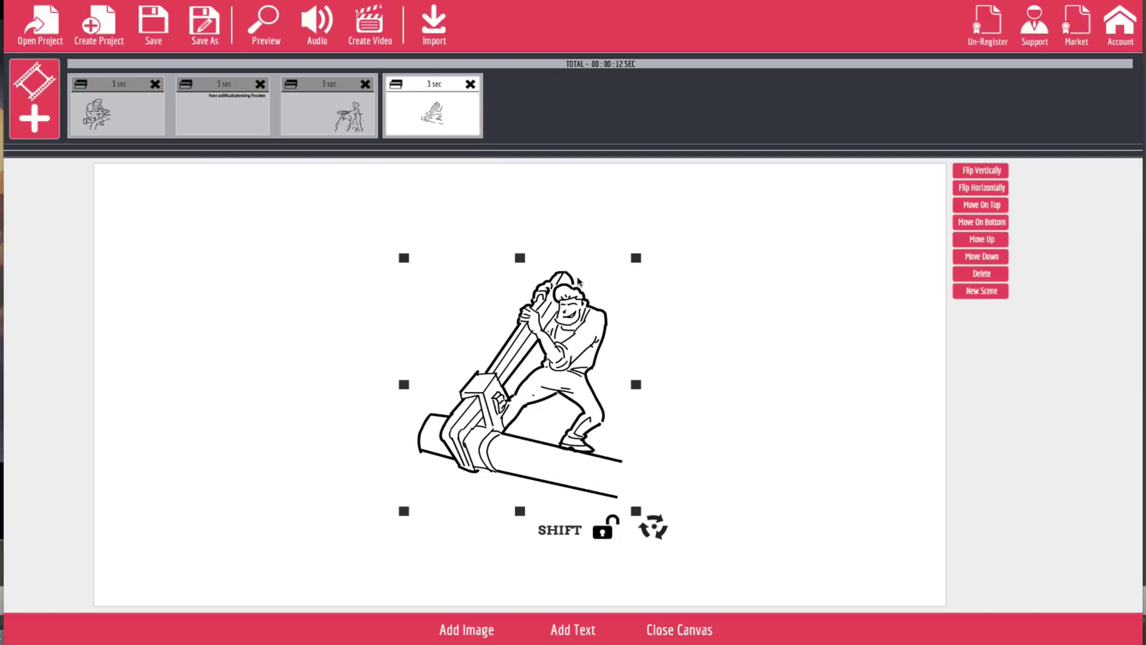
# Enlarge the pipe-wrench sketch and position it in the left half of the canvas so it fits fully inside.
pyautogui.moveTo(530, 389)
pyautogui.mouseDown()
pyautogui.moveTo(334, 421)
pyautogui.moveTo(314, 441)
pyautogui.mouseUp()
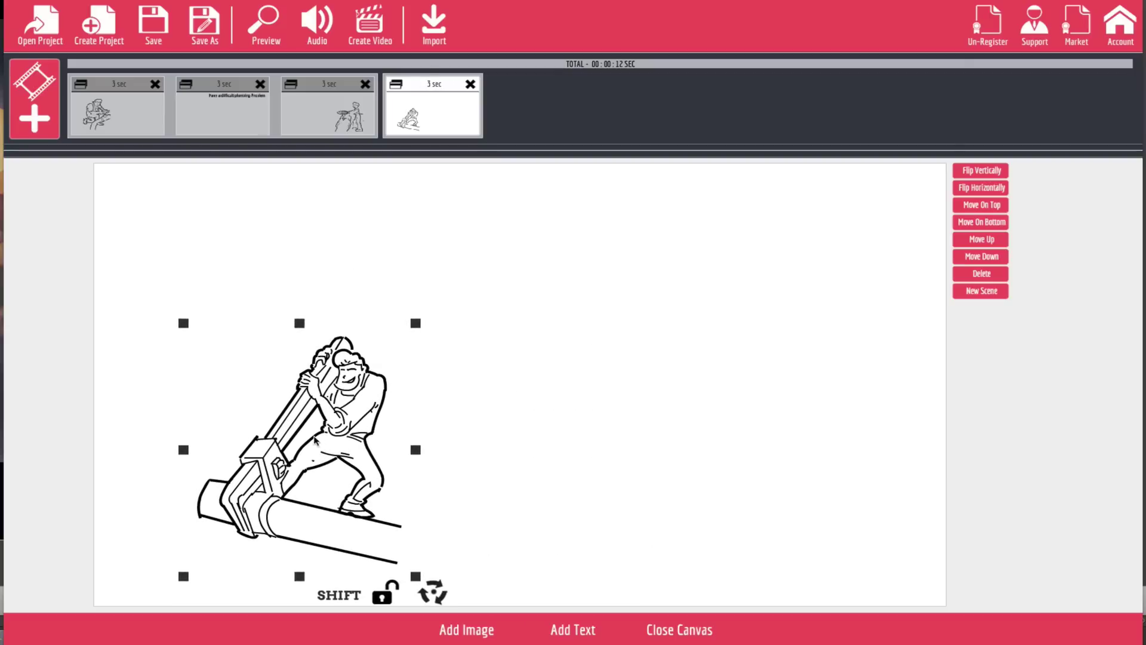
pyautogui.moveTo(416, 324)
pyautogui.mouseDown()
pyautogui.moveTo(468, 263)
pyautogui.moveTo(481, 266)
pyautogui.mouseUp()
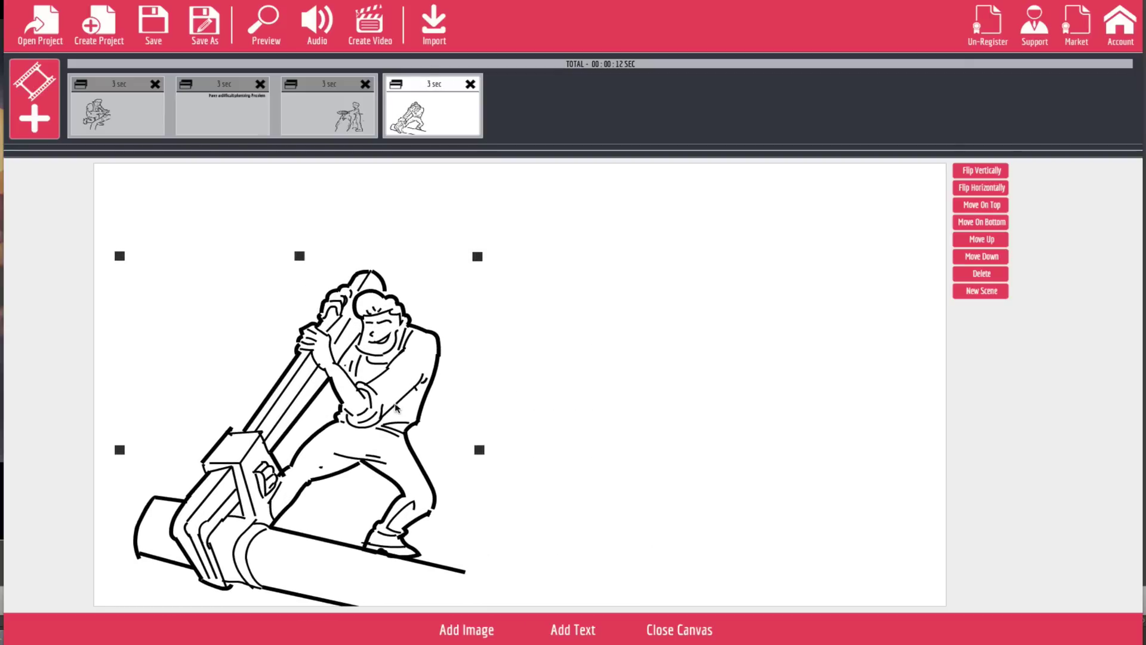
pyautogui.moveTo(397, 405); pyautogui.dragTo(427, 346)
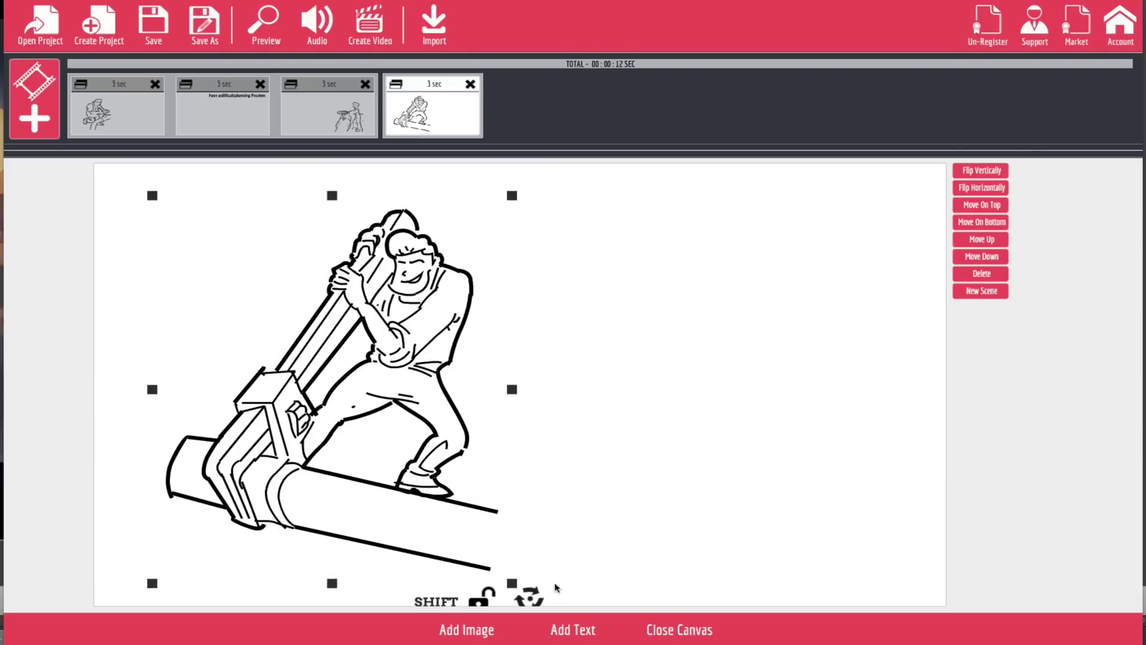
# Add the text "We have the tools" to the upper right of the canvas and enlarge it beside the pipe-wrench sketch.
pyautogui.click(586, 636)
pyautogui.moveTo(593, 386)
pyautogui.mouseDown()
pyautogui.moveTo(776, 228)
pyautogui.moveTo(771, 237)
pyautogui.mouseUp()
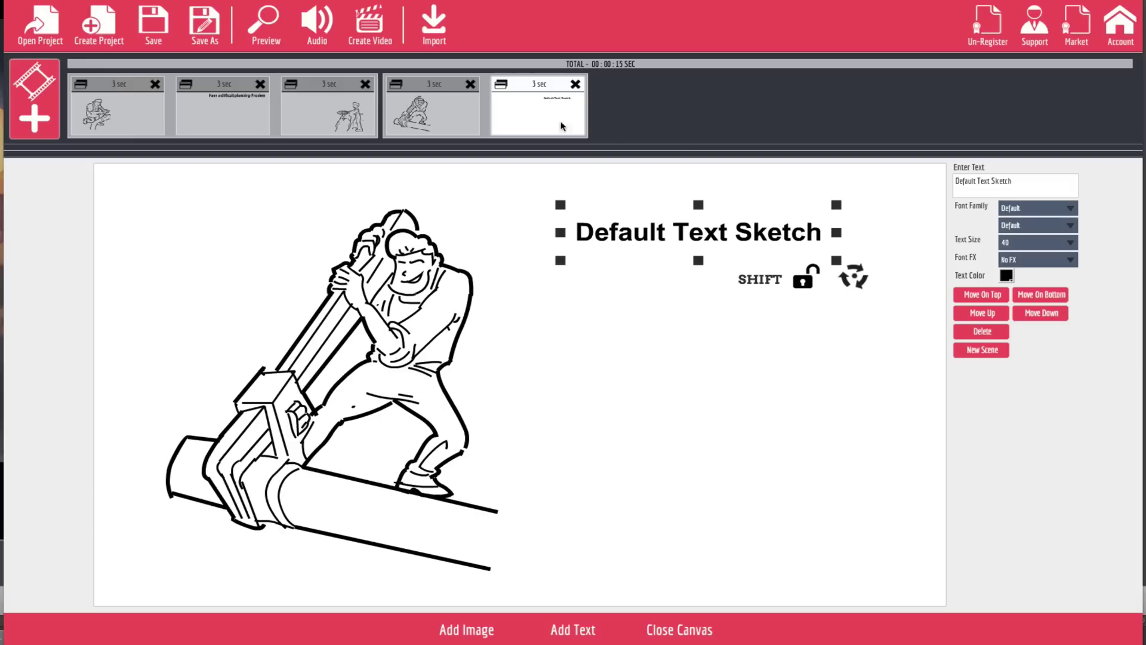
pyautogui.moveTo(1005, 199); pyautogui.dragTo(892, 155)
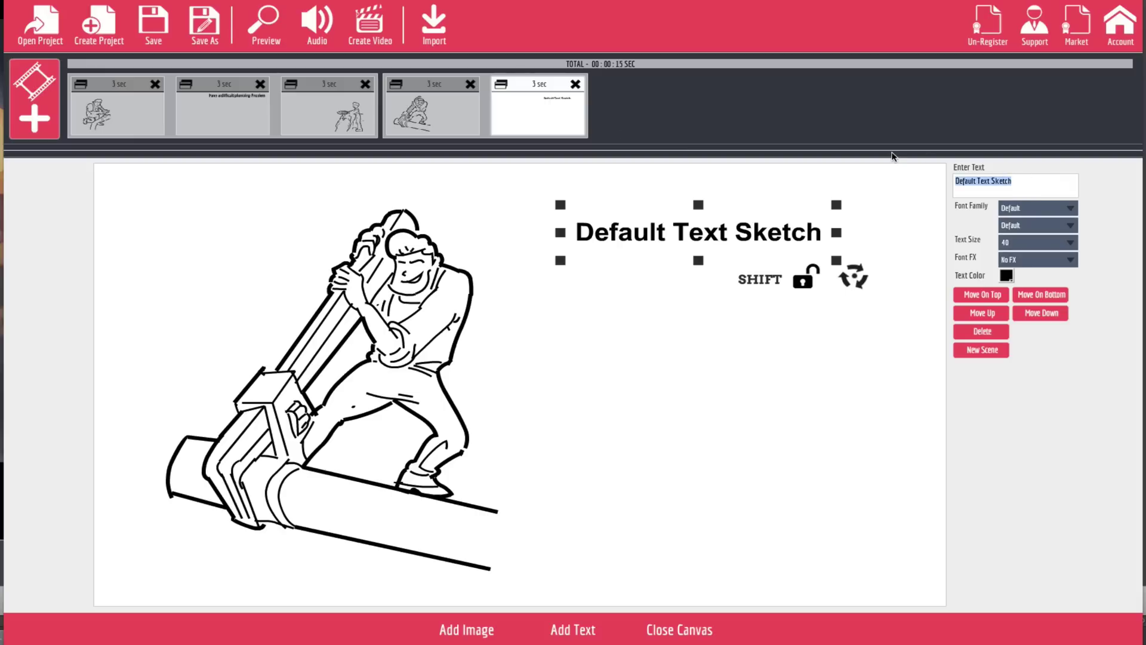
pyautogui.write('We ha')
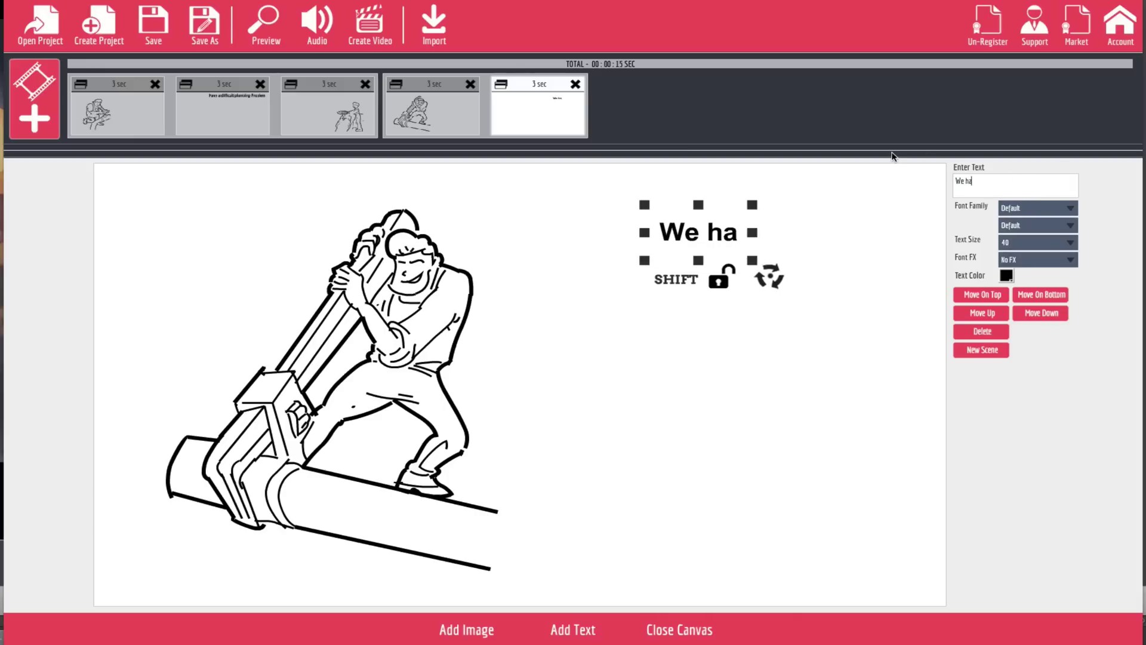
pyautogui.write('ve the t')
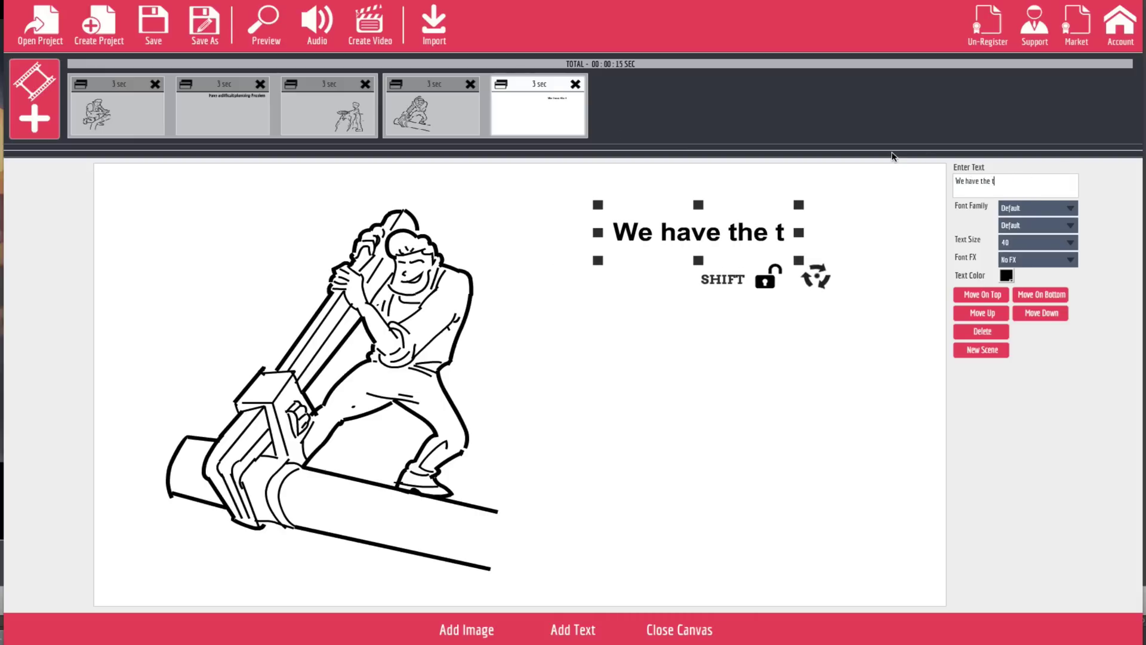
pyautogui.write('ools')
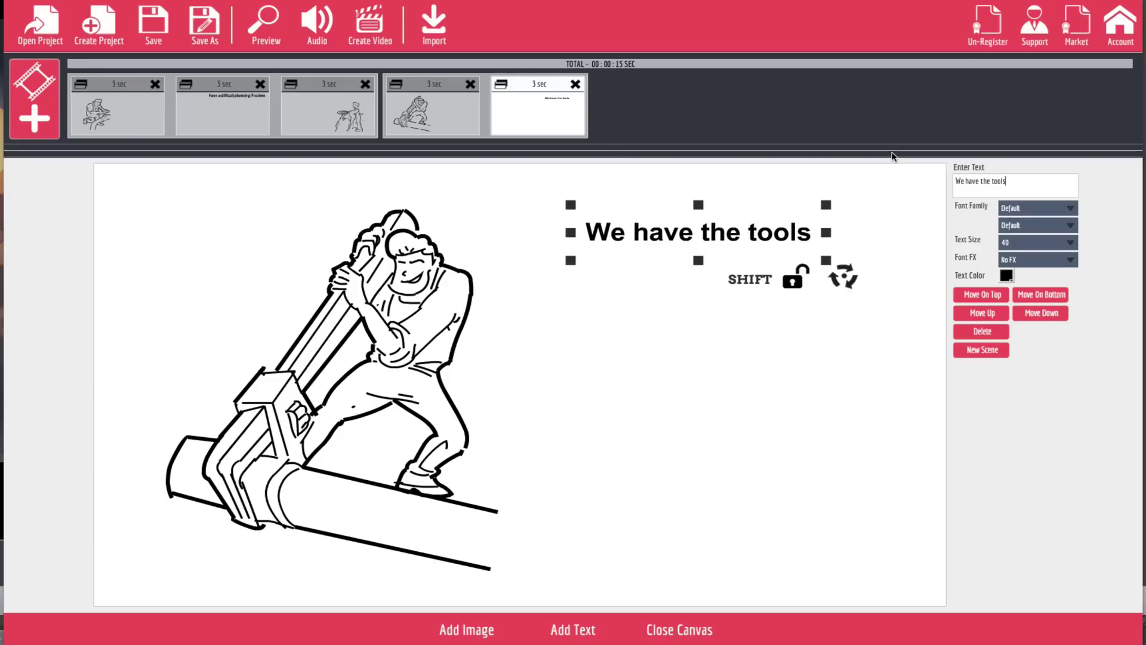
pyautogui.moveTo(826, 261); pyautogui.dragTo(887, 322)
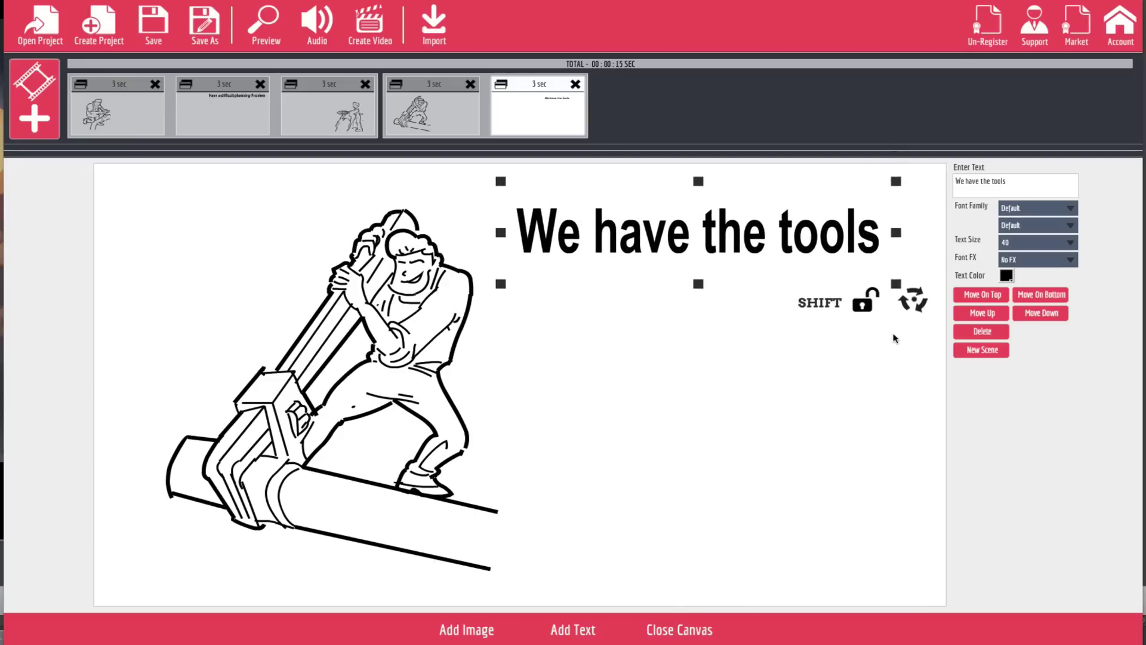
pyautogui.moveTo(813, 252); pyautogui.dragTo(808, 246)
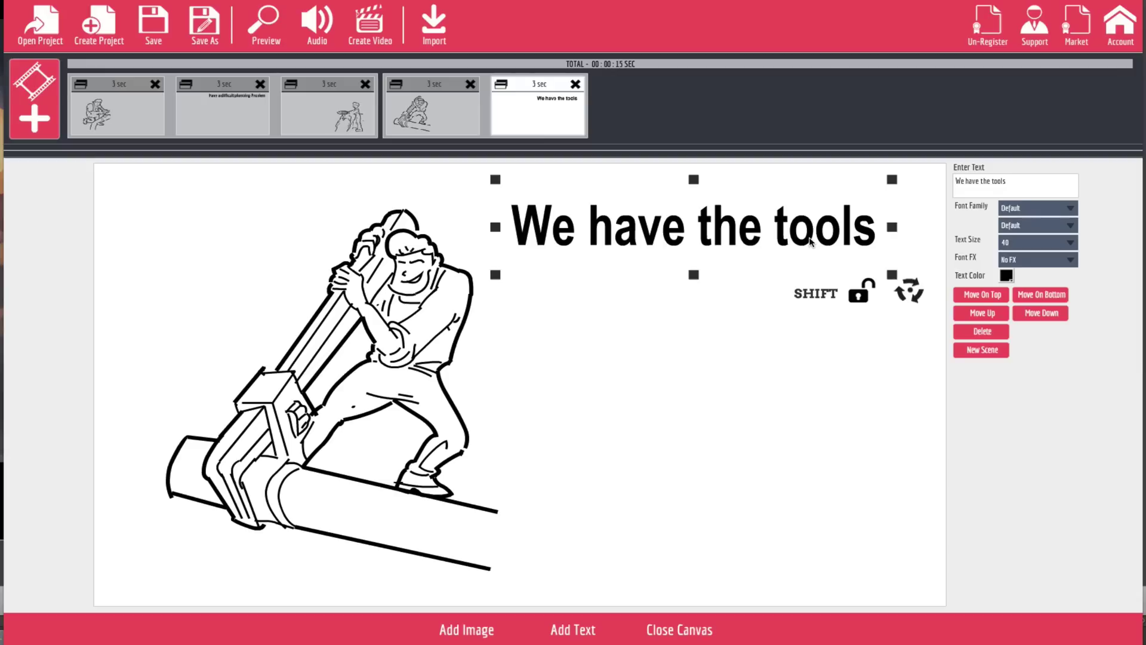
# Add a second text, "And Experience", below "We have the tools" in the right half of the canvas.
pyautogui.click(594, 637)
pyautogui.moveTo(587, 382); pyautogui.dragTo(795, 362)
pyautogui.hotkey('ctrl', 'a')
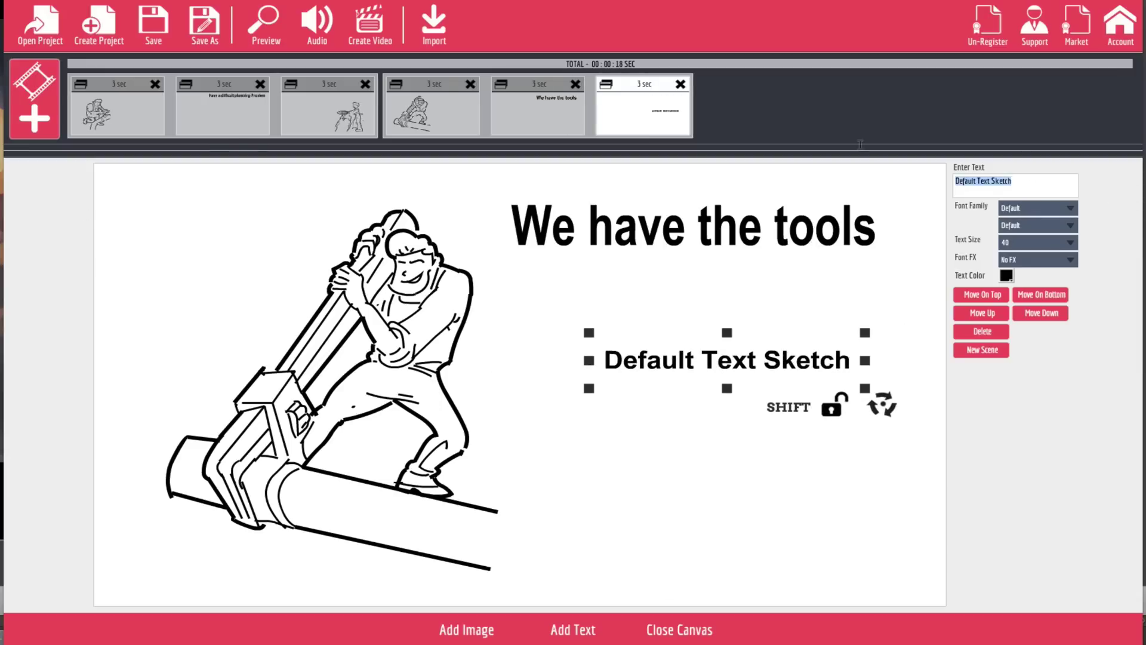
pyautogui.write('And Experi')
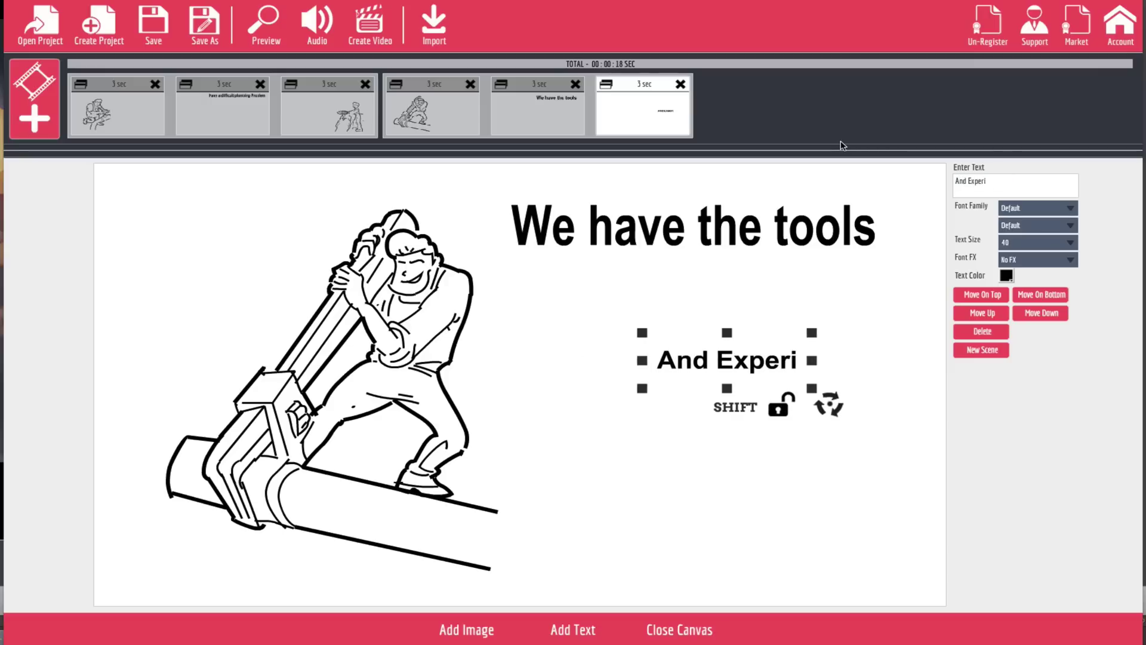
pyautogui.write('ence')
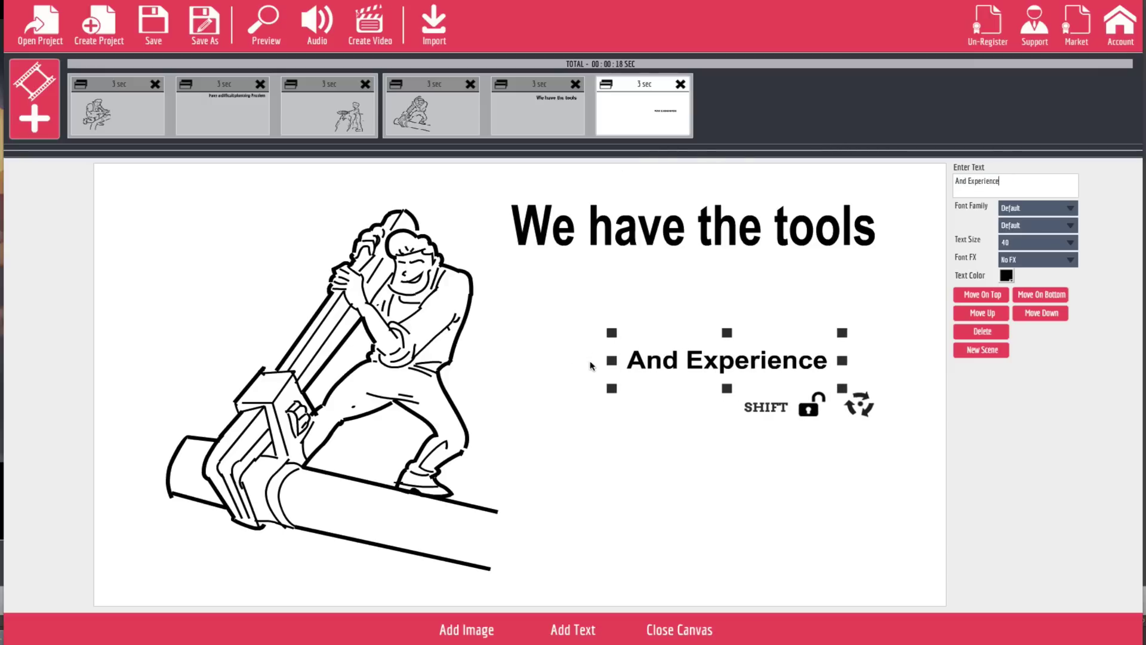
# Enlarge the "And Experience" text, make it taller, and move it slightly up toward the canvas's right edge.
pyautogui.moveTo(611, 338); pyautogui.dragTo(547, 276)
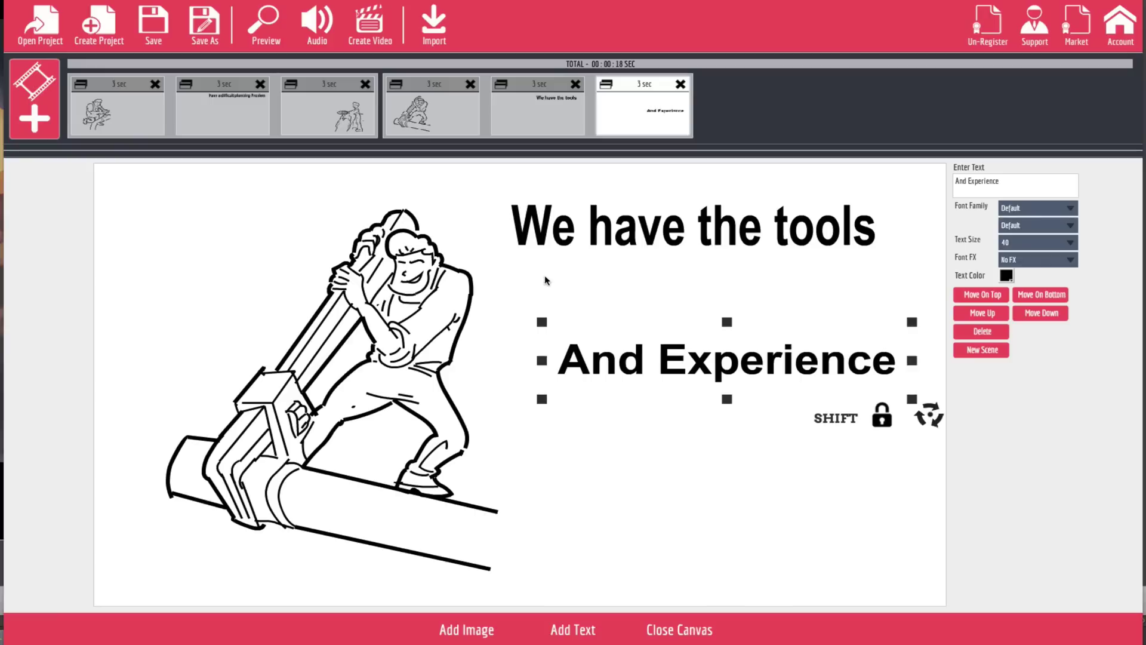
pyautogui.moveTo(544, 362); pyautogui.dragTo(568, 364)
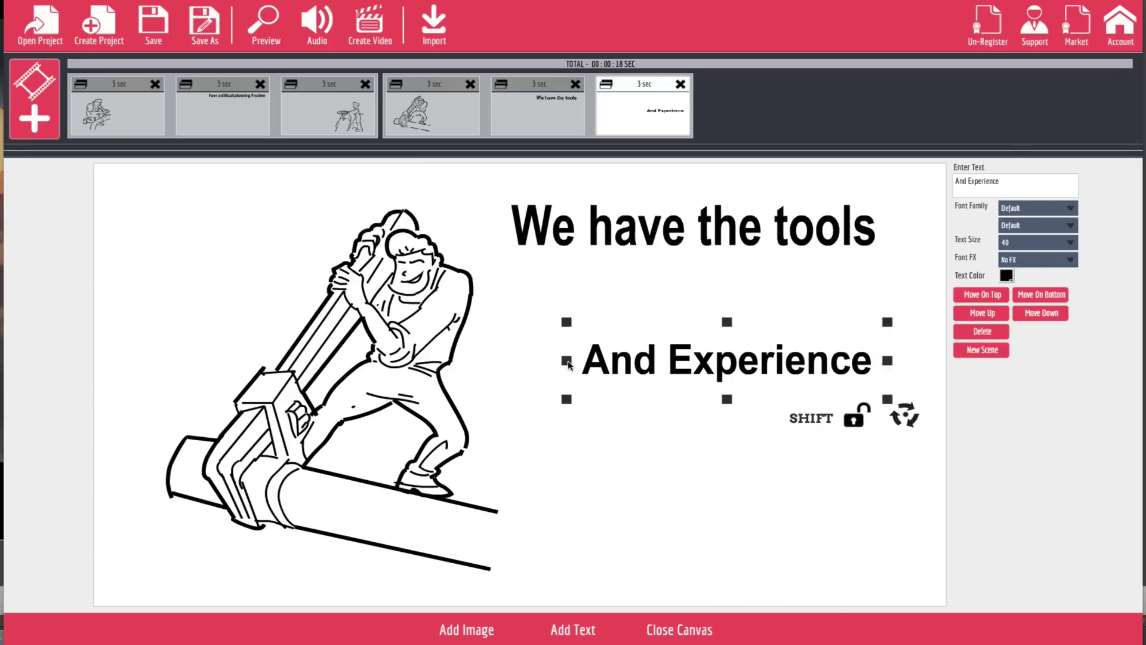
pyautogui.moveTo(566, 321); pyautogui.dragTo(549, 308)
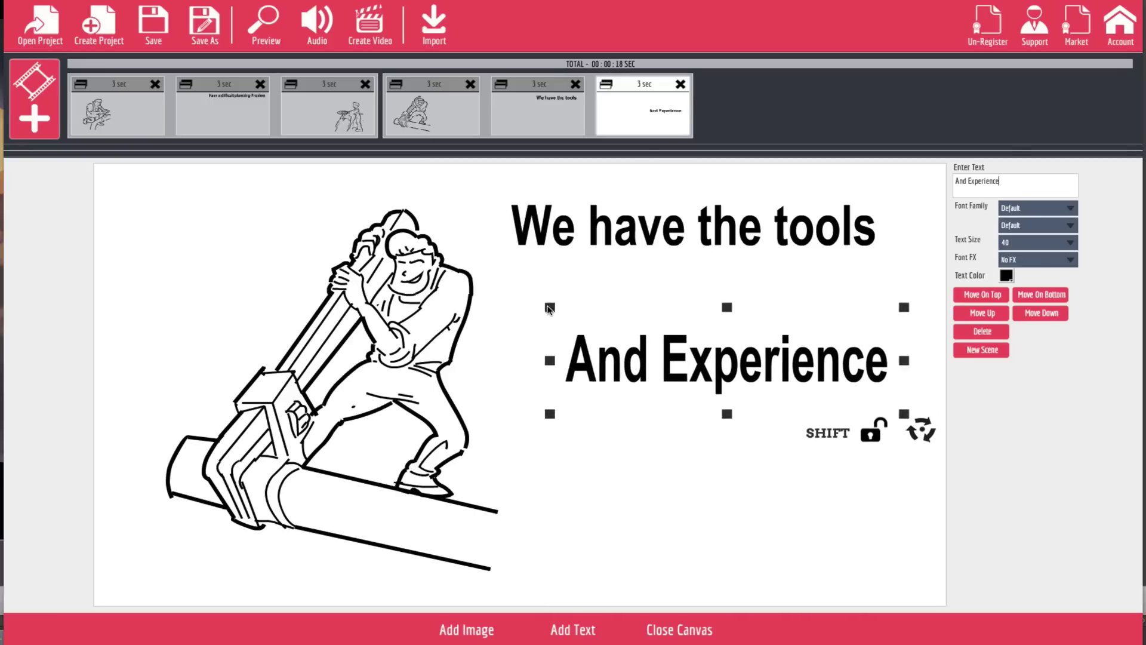
pyautogui.moveTo(713, 367); pyautogui.dragTo(738, 353)
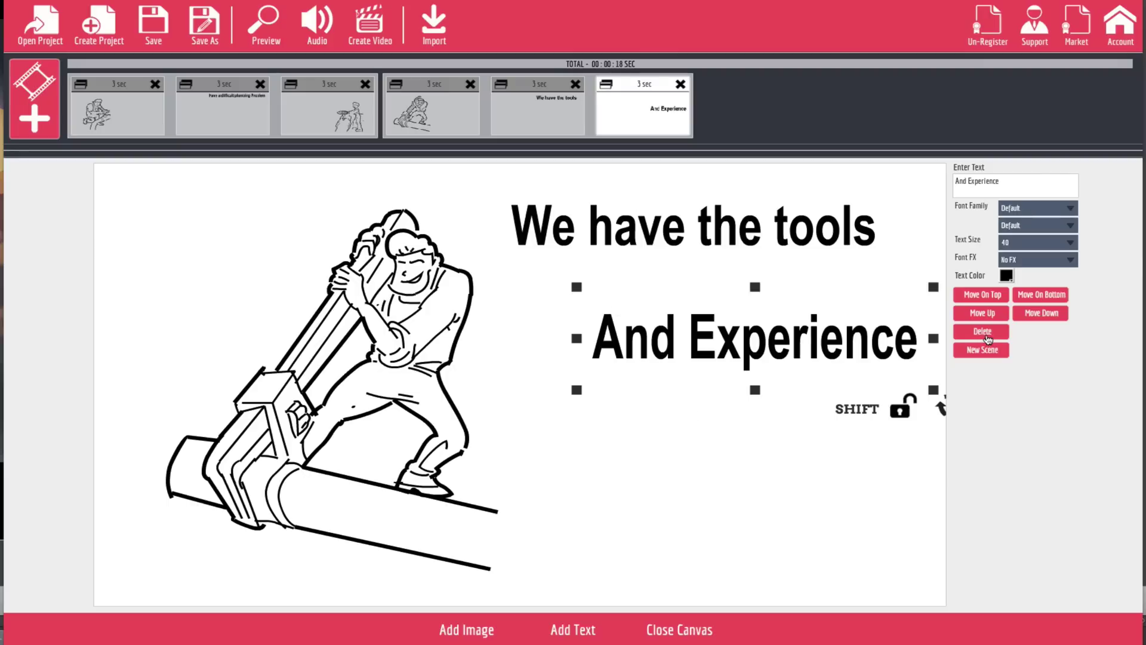
# Add a third text, "To Do The Job RIGHT!", below "And Experience" and enlarge it to fit beside the sketch.
pyautogui.click(597, 638)
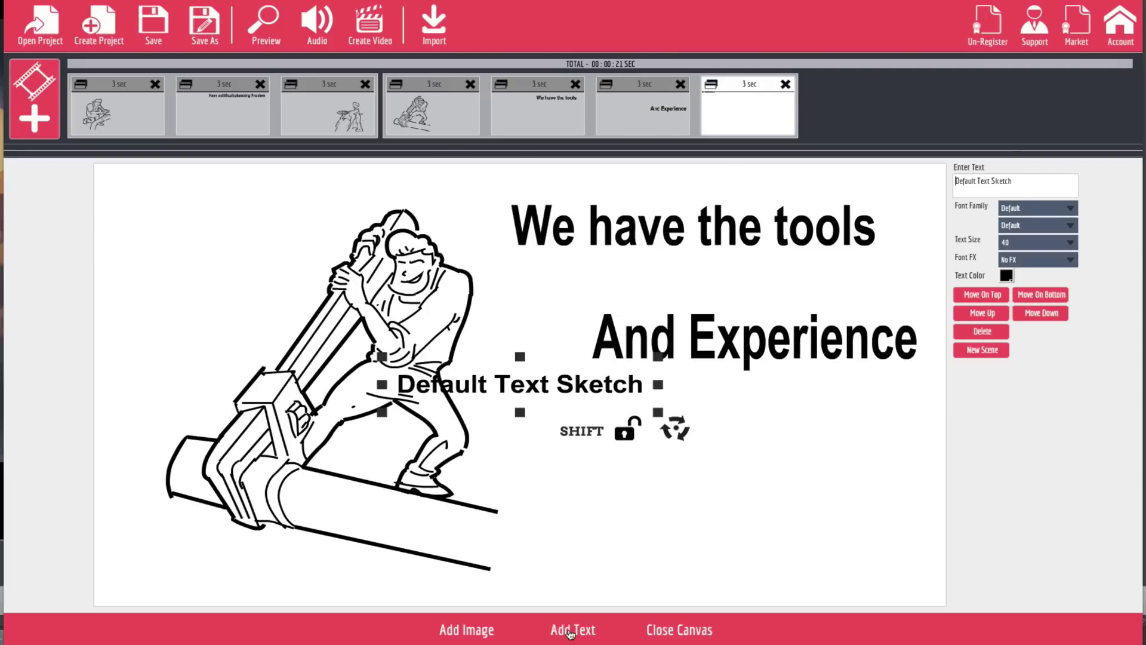
pyautogui.moveTo(625, 387); pyautogui.dragTo(762, 453)
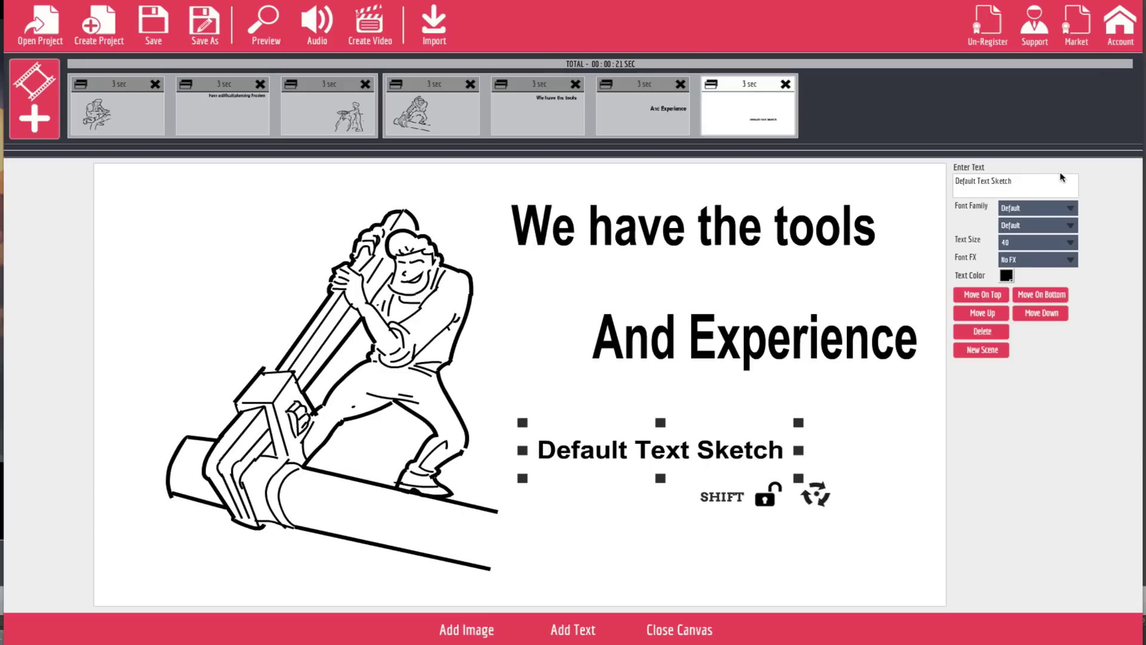
pyautogui.write('To')
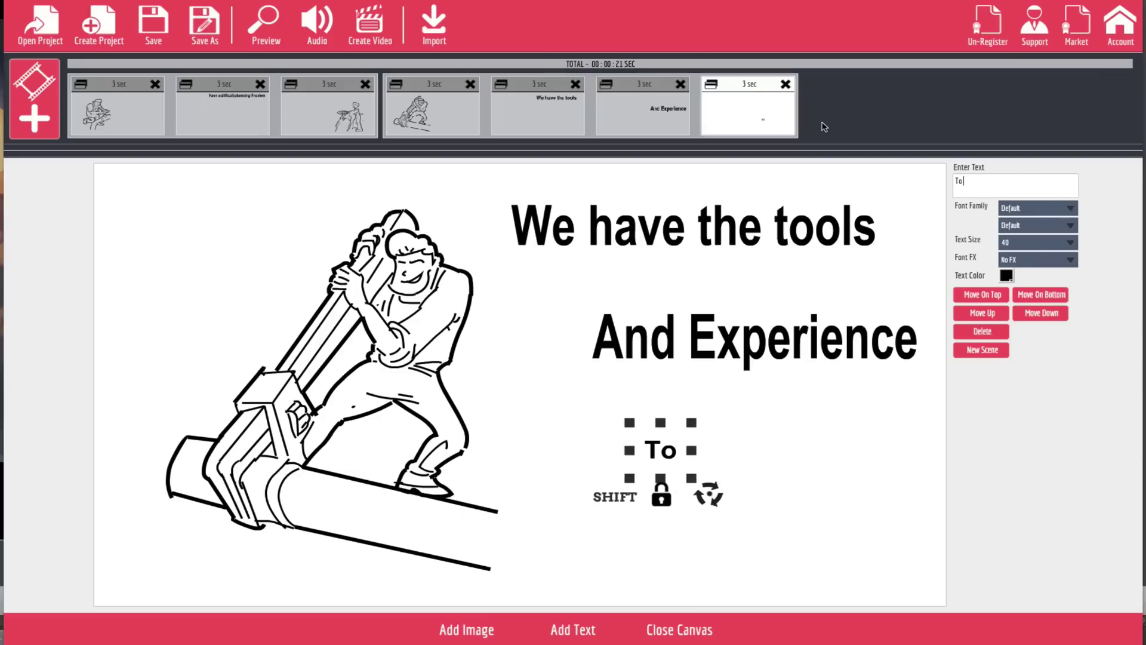
pyautogui.write(' Do T')
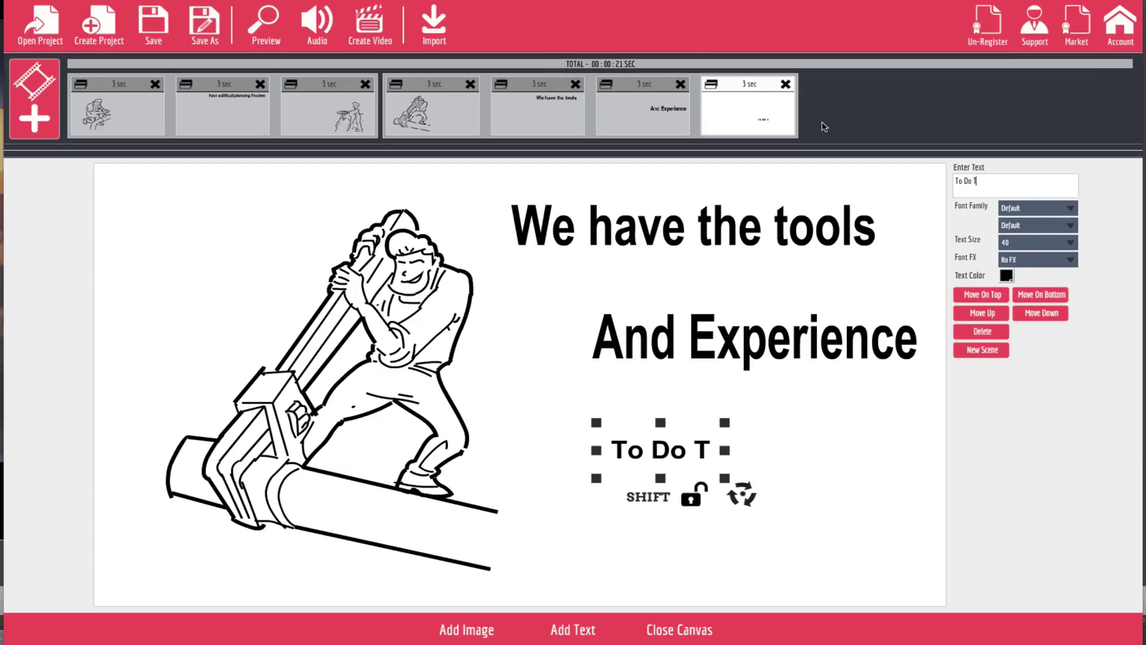
pyautogui.write('he Job')
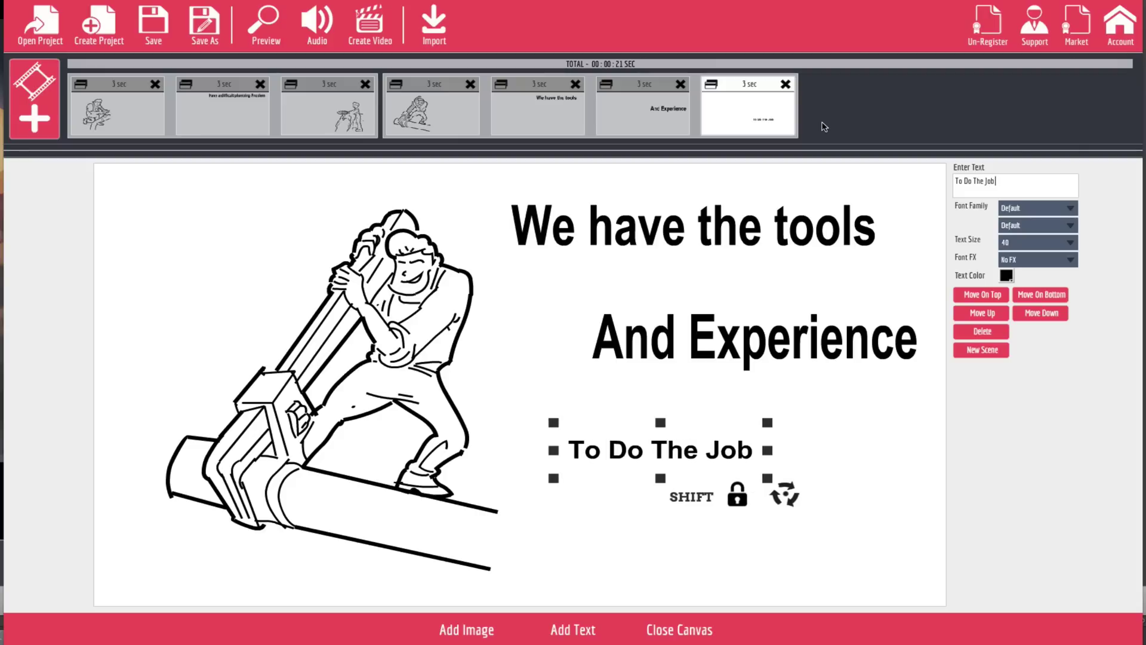
pyautogui.write(' RIGHT!')
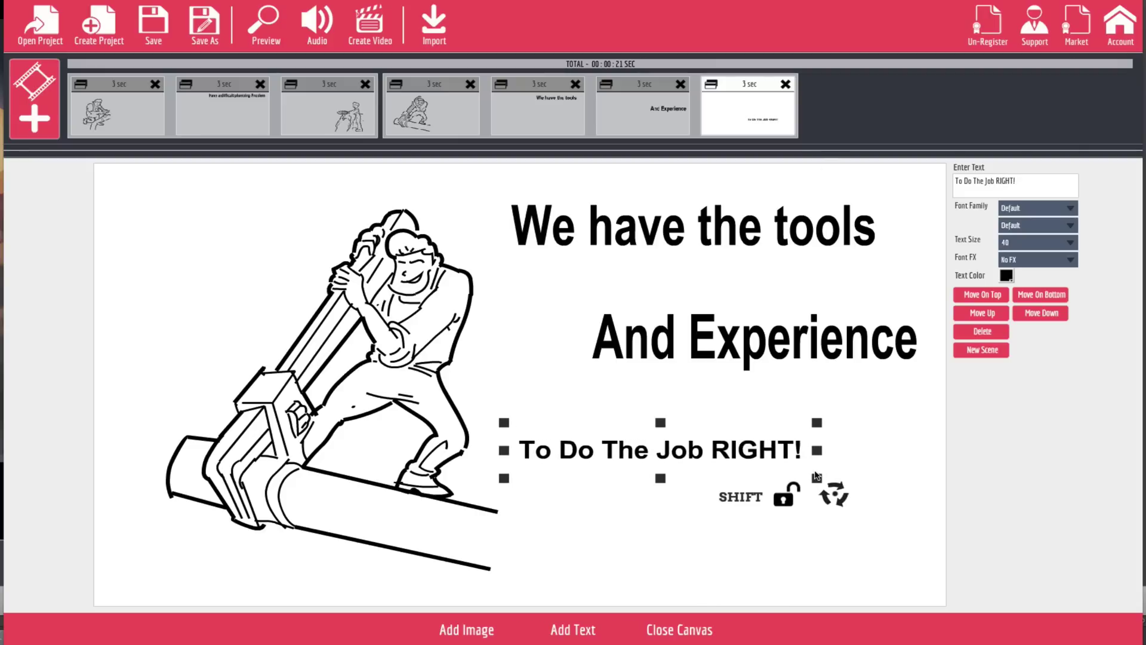
pyautogui.moveTo(816, 480); pyautogui.dragTo(845, 505)
pyautogui.moveTo(835, 459); pyautogui.dragTo(856, 474)
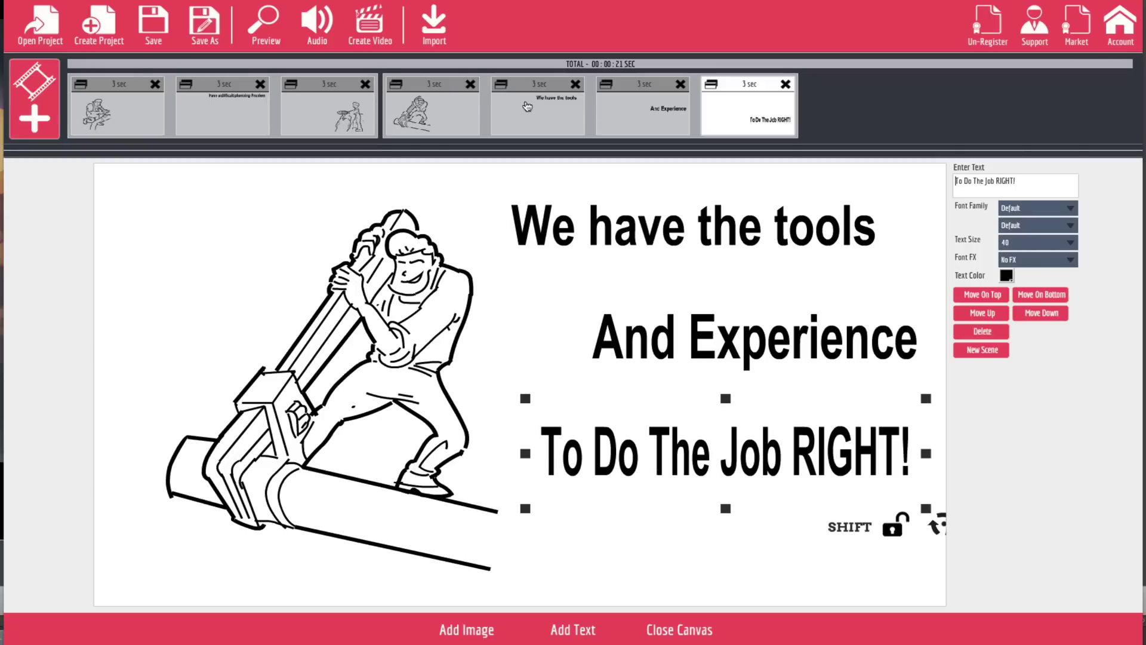
# Play the preview of the whole project, and close the canvas to return to the slide settings.
pyautogui.click(270, 26)
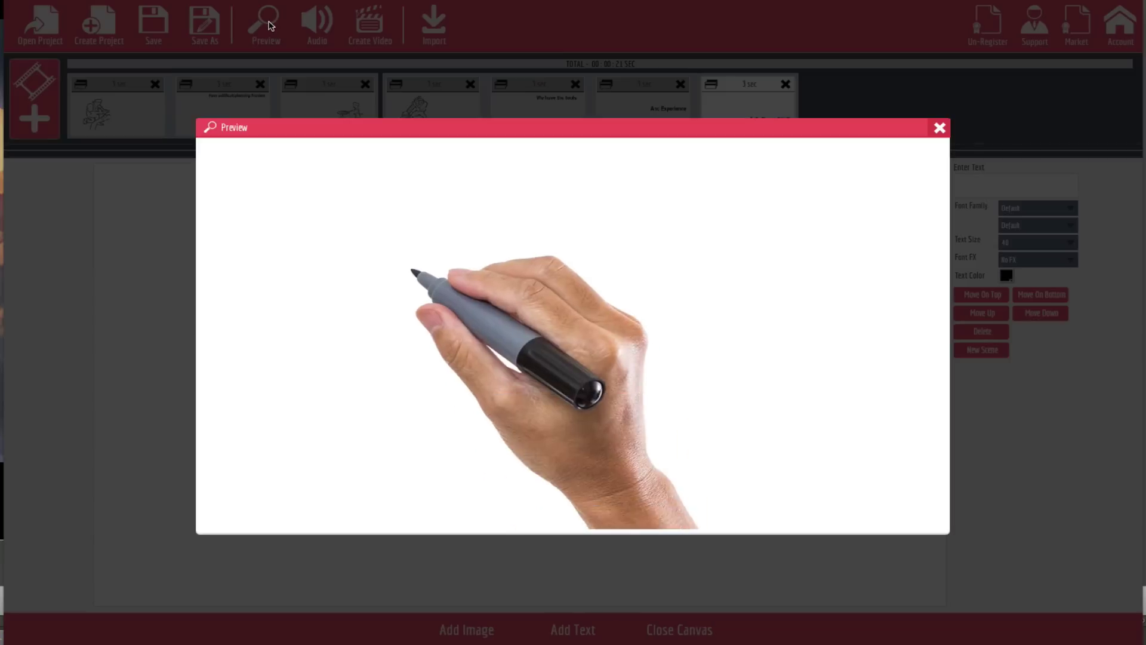
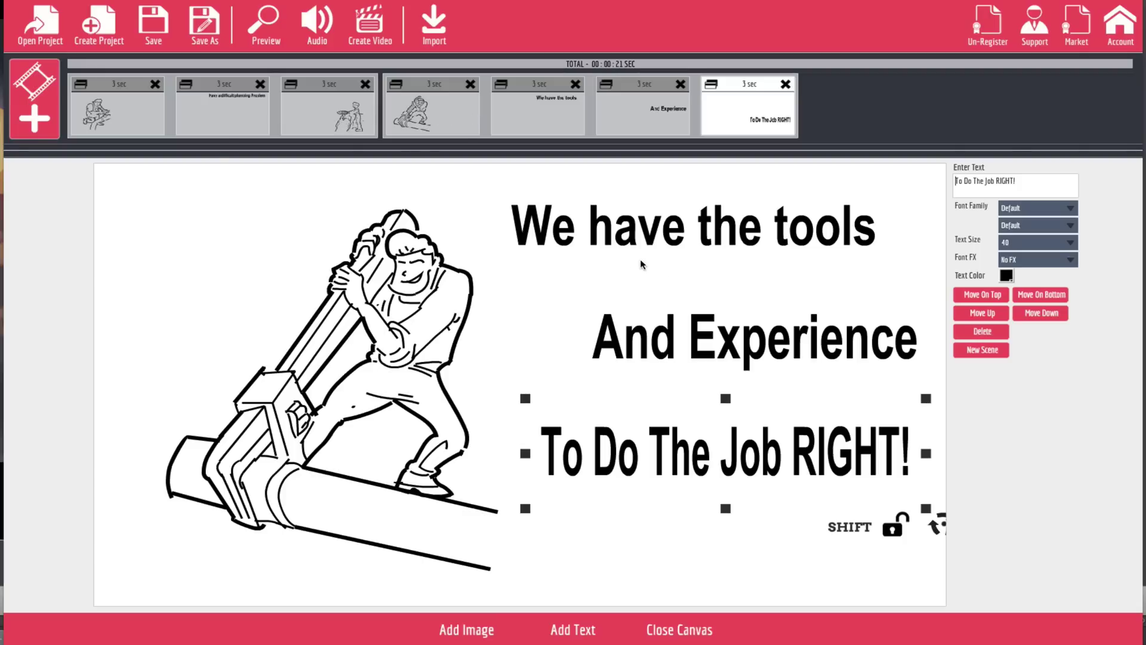
pyautogui.click(683, 631)
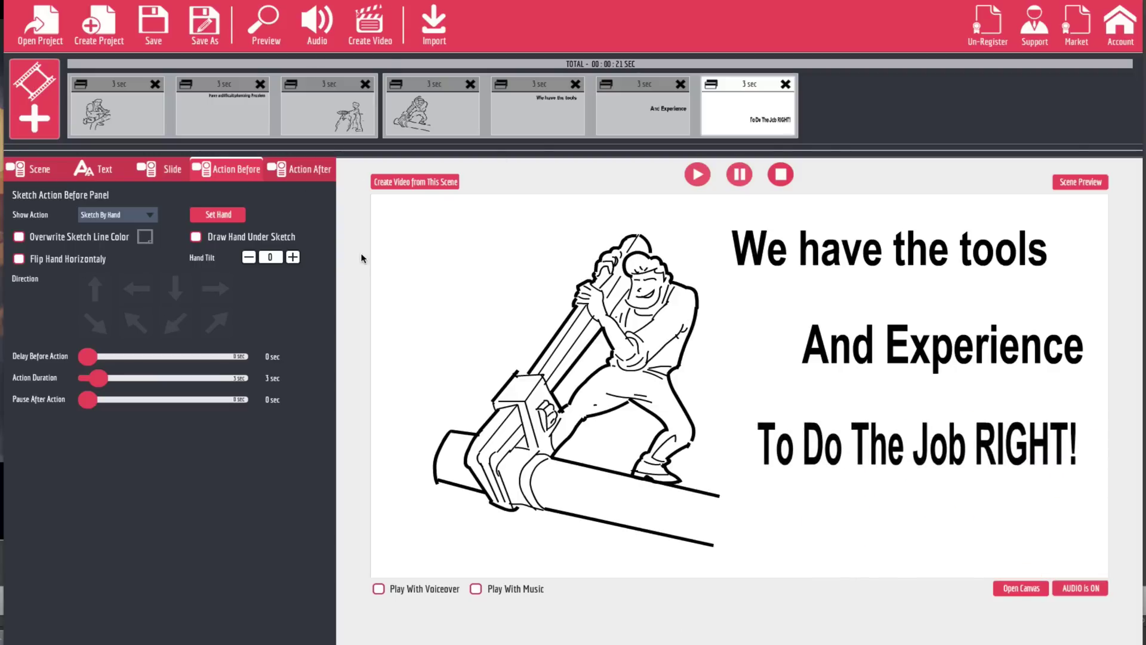
pyautogui.click(35, 102)
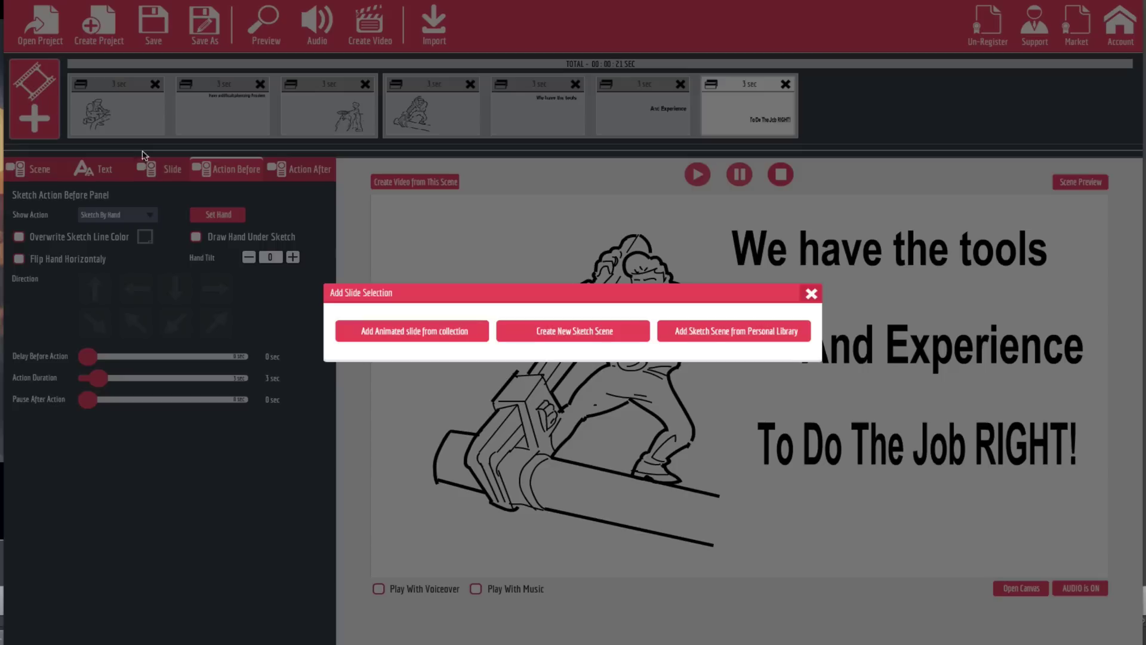
pyautogui.click(811, 294)
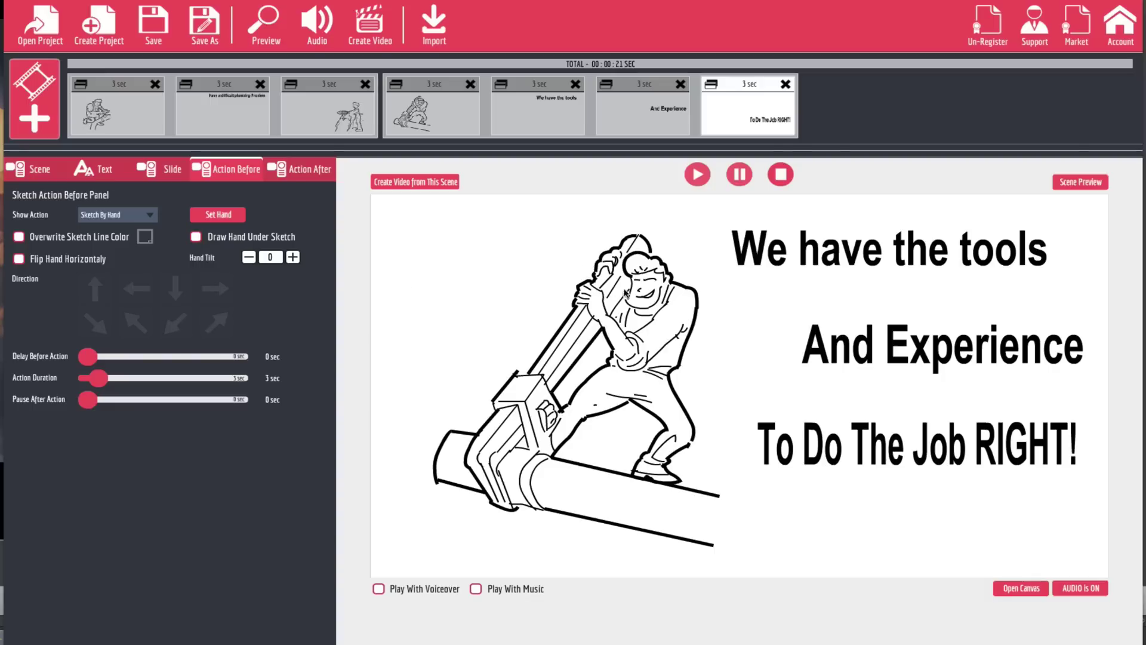
# Add a delay before the action of the first slide, the kneeling plumber, bringing the slide's length to 4 seconds.
pyautogui.click(146, 116)
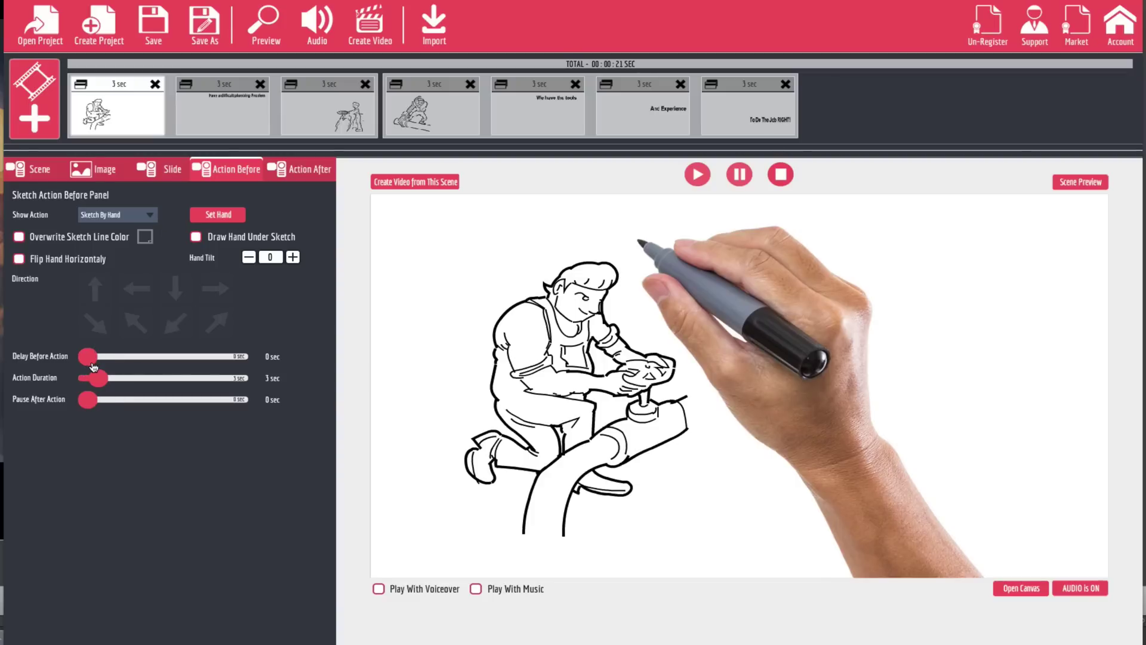
pyautogui.moveTo(89, 362); pyautogui.dragTo(99, 361)
# Set the show action of the "Have a difficult plumbing Problem" text to Fade In and preview the project.
pyautogui.click(210, 117)
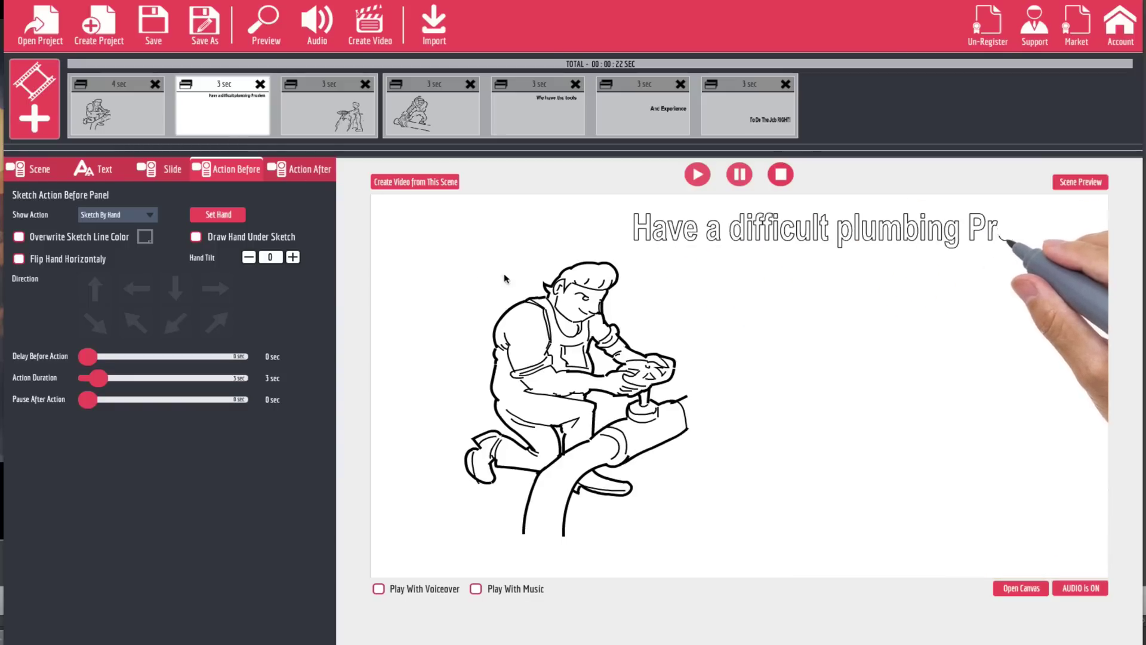
pyautogui.click(123, 215)
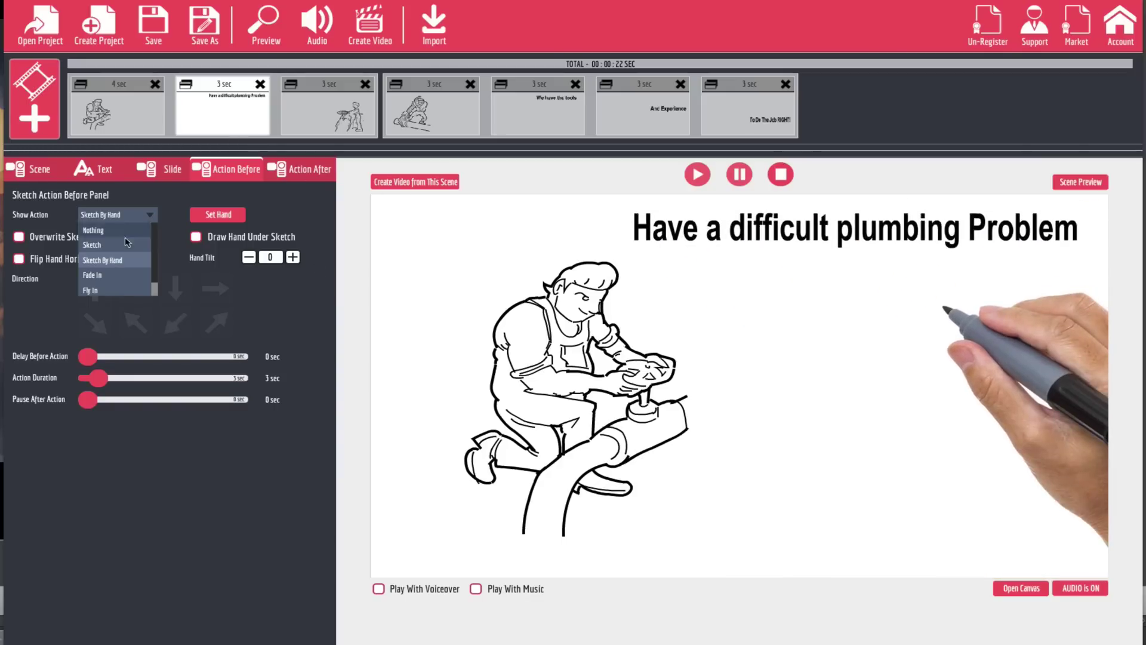
pyautogui.click(96, 275)
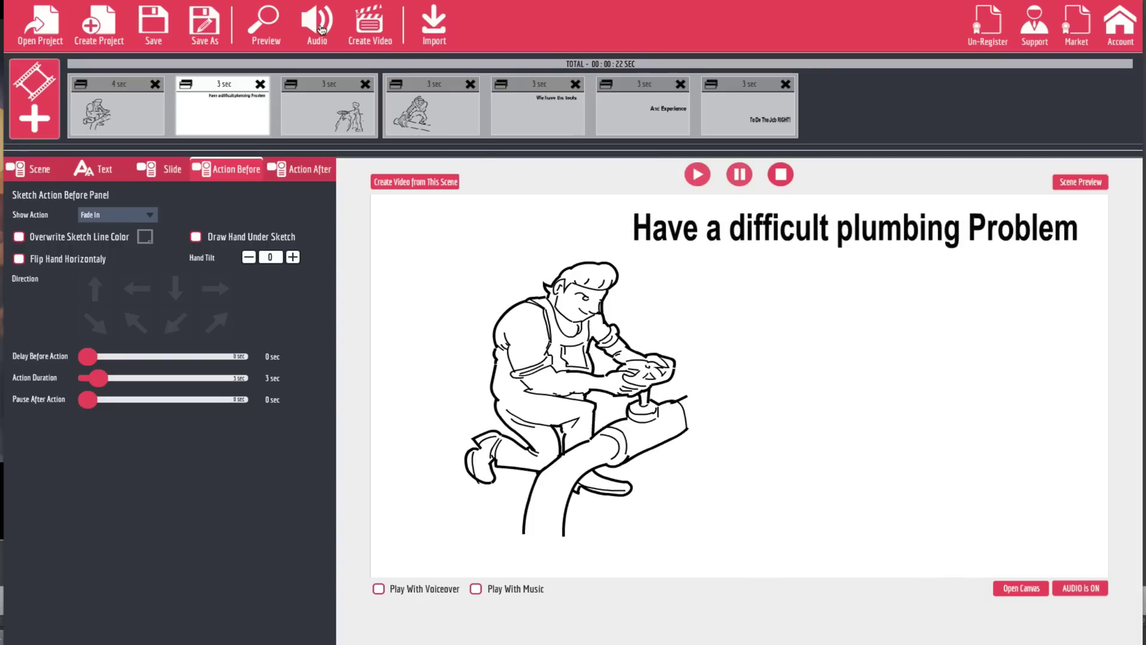
pyautogui.click(268, 29)
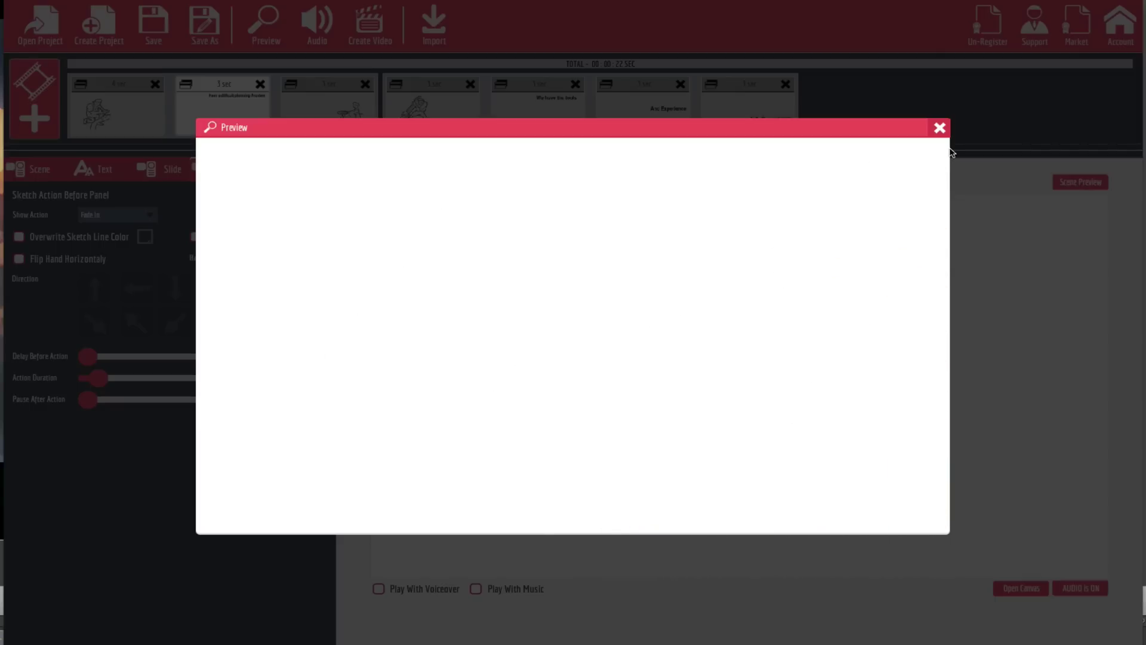
pyautogui.click(936, 130)
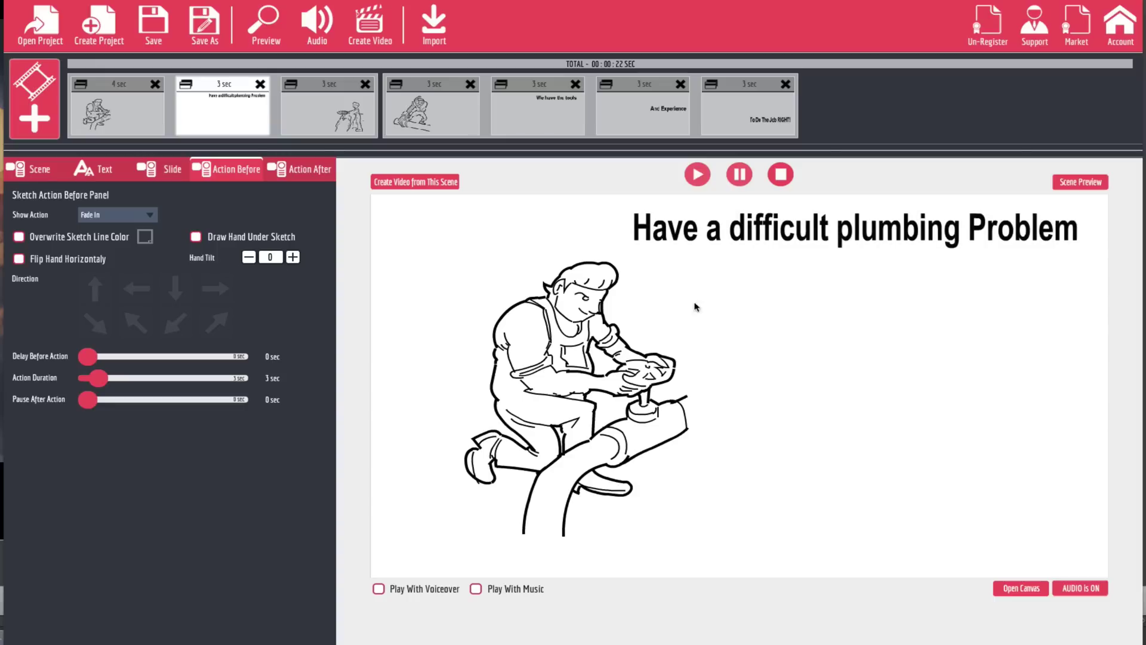
# Set the show action of the third slide, the standing plumber turning a valve wheel, to Fly In By Hand.
pyautogui.click(334, 129)
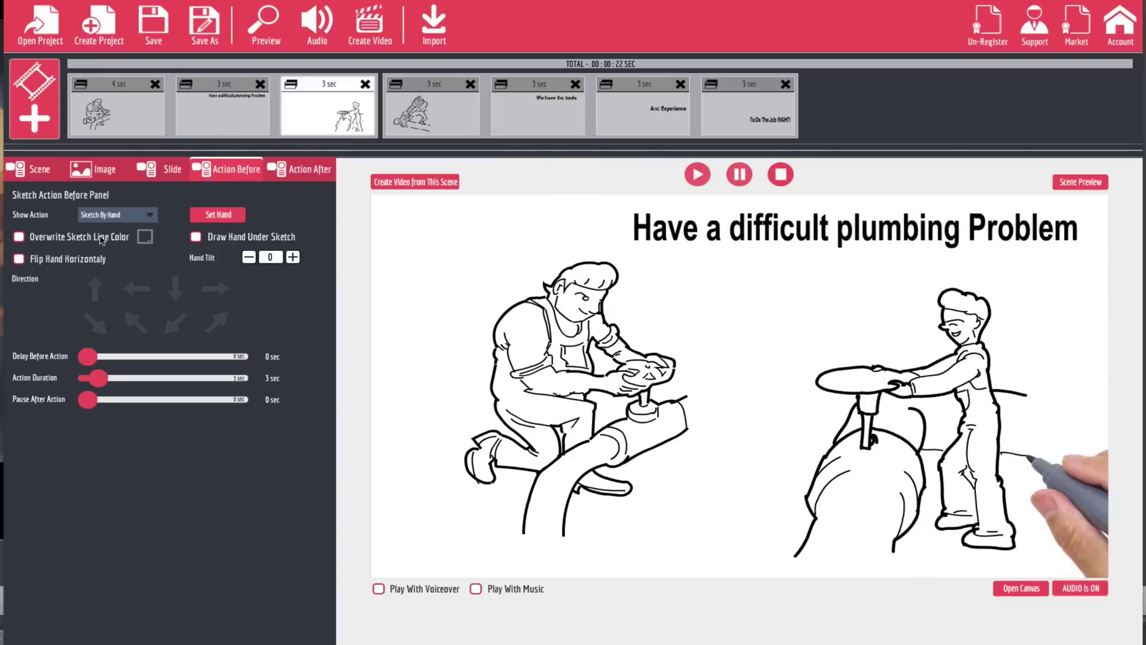
pyautogui.click(151, 215)
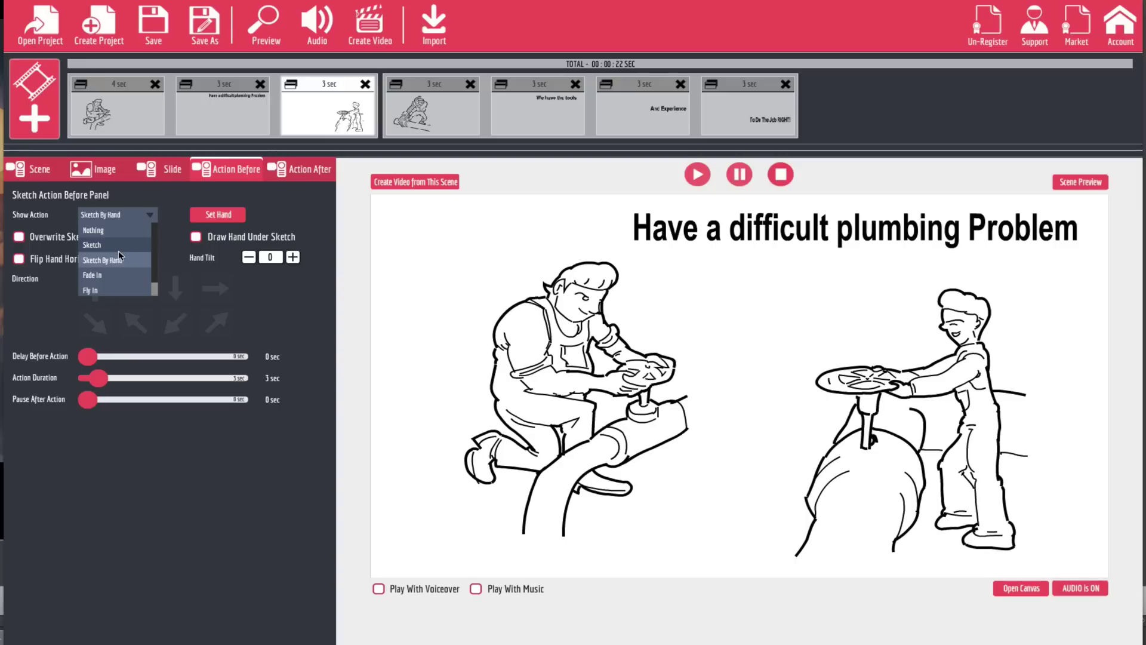
pyautogui.scroll(-1, 120, 256)
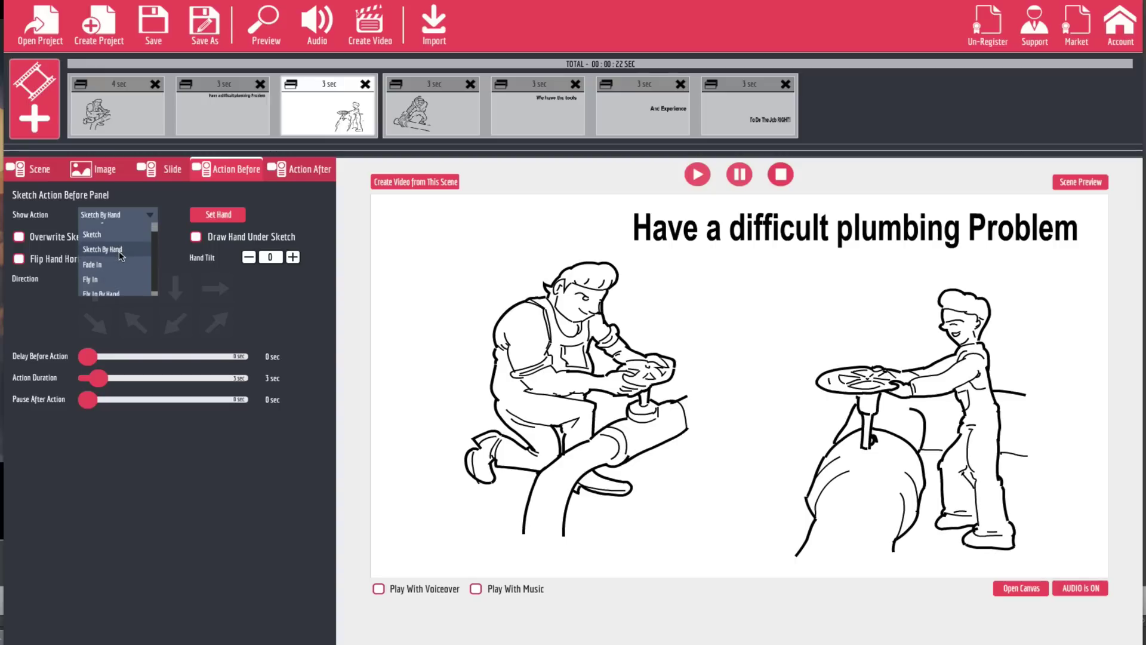
pyautogui.click(108, 289)
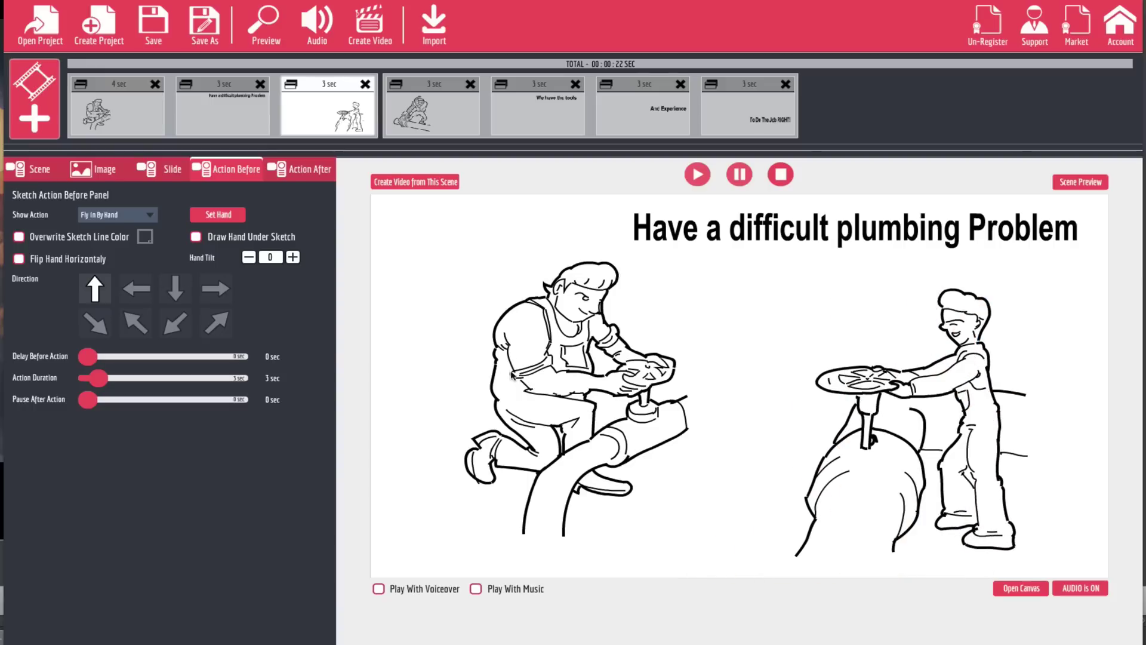
# Choose the open hand with spread fingers as the slide's drag hand and preview the whole project.
pyautogui.click(216, 217)
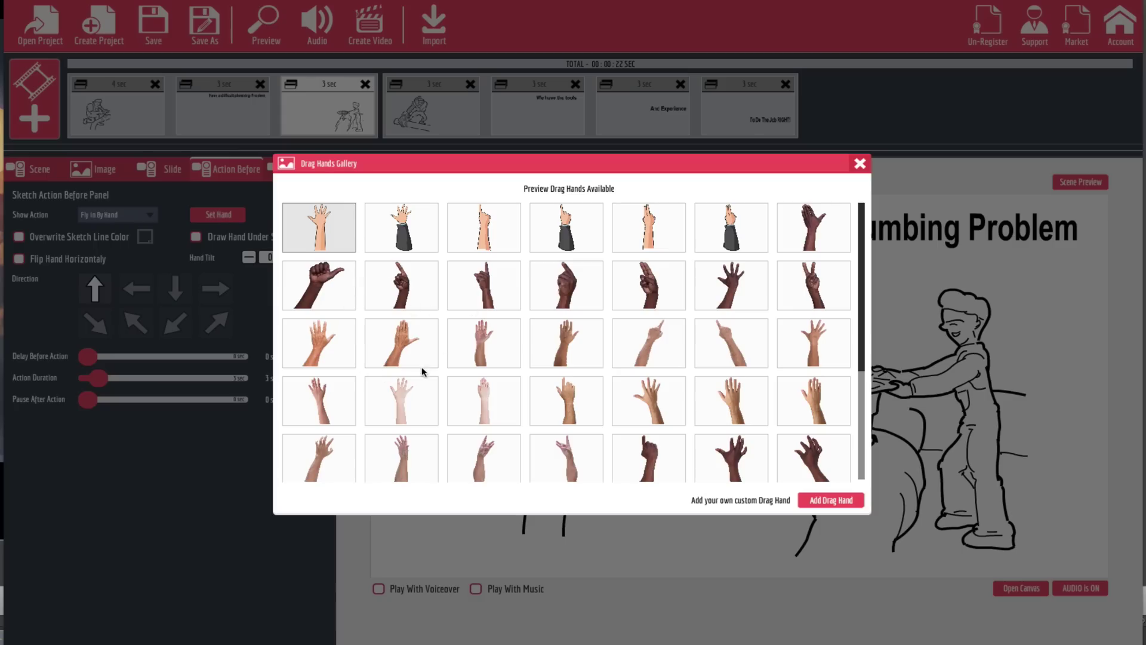
pyautogui.click(319, 340)
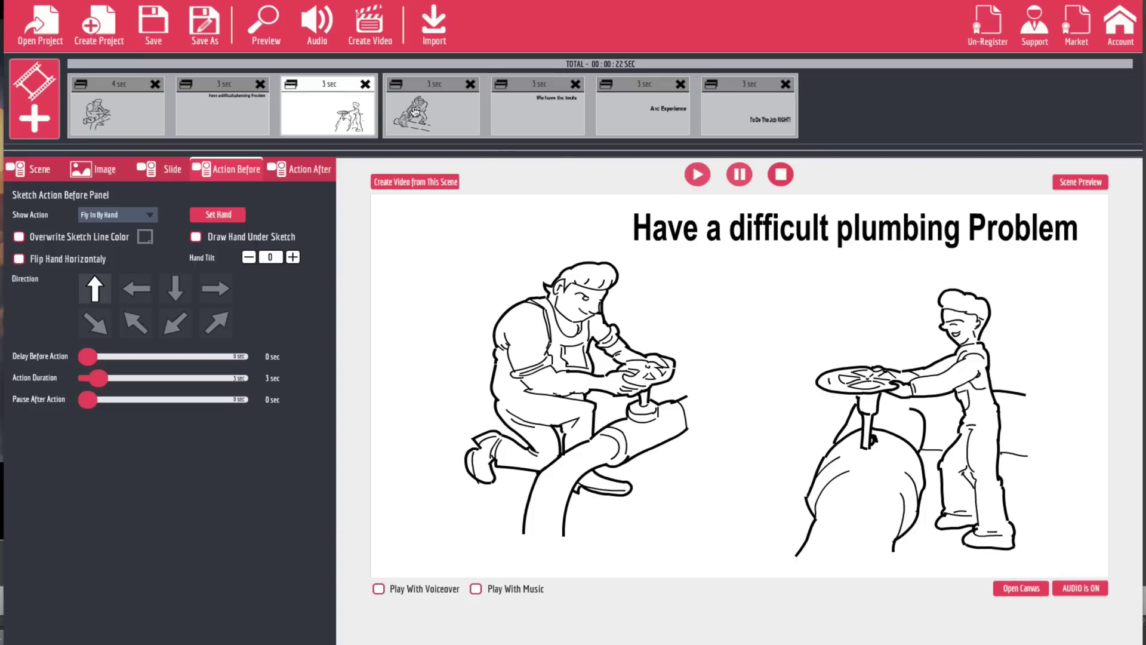
pyautogui.click(270, 32)
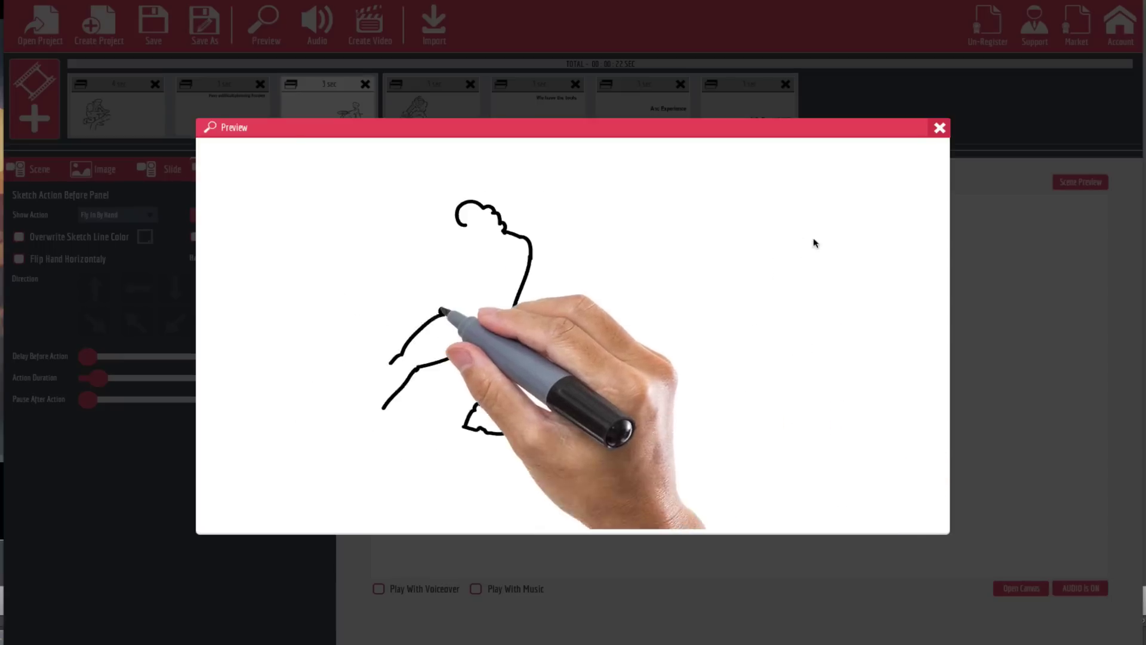
pyautogui.click(940, 136)
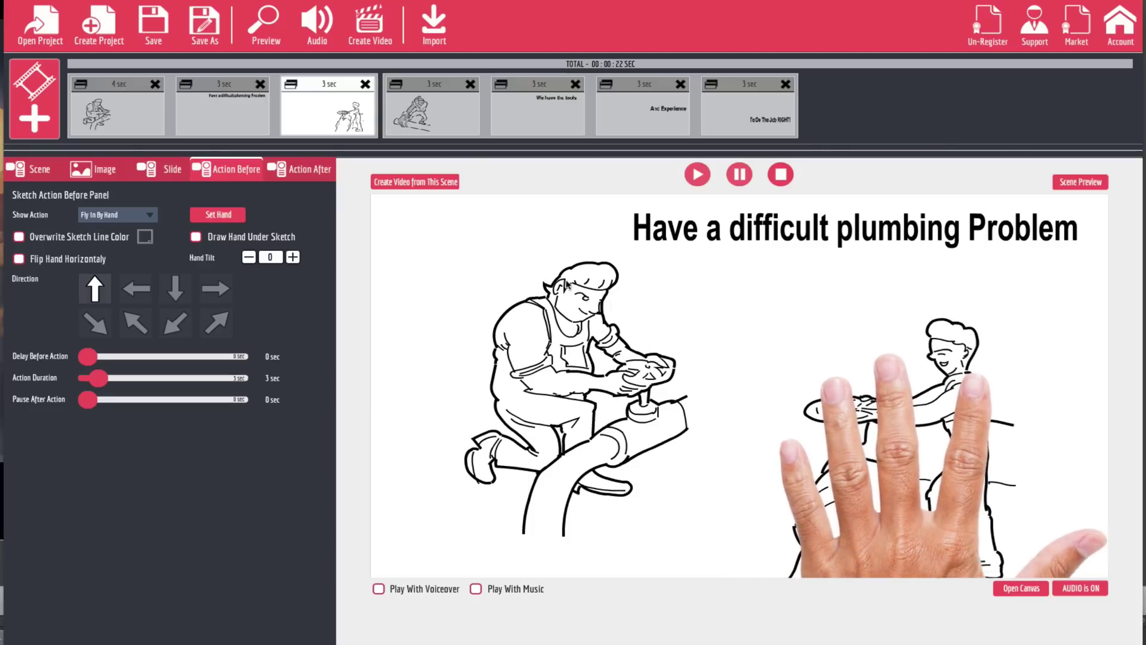
# Give the fourth slide, the plumber with the pipe wrench, the forward-facing marker hand and enable Draw Hand Under Sketch.
pyautogui.click(434, 114)
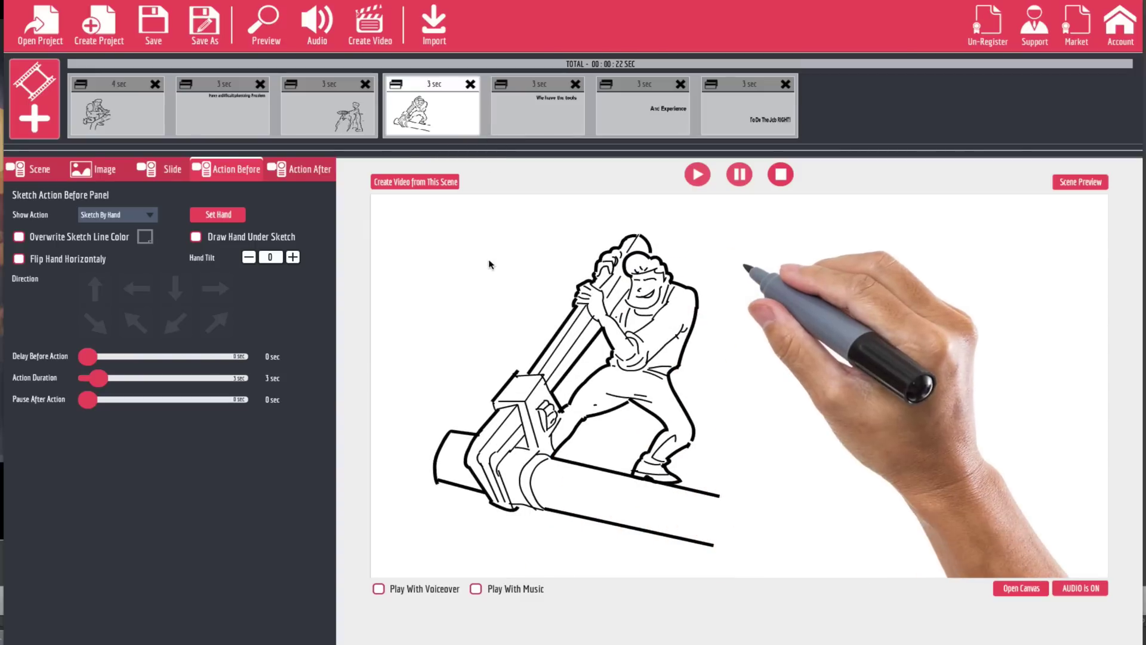
pyautogui.click(237, 216)
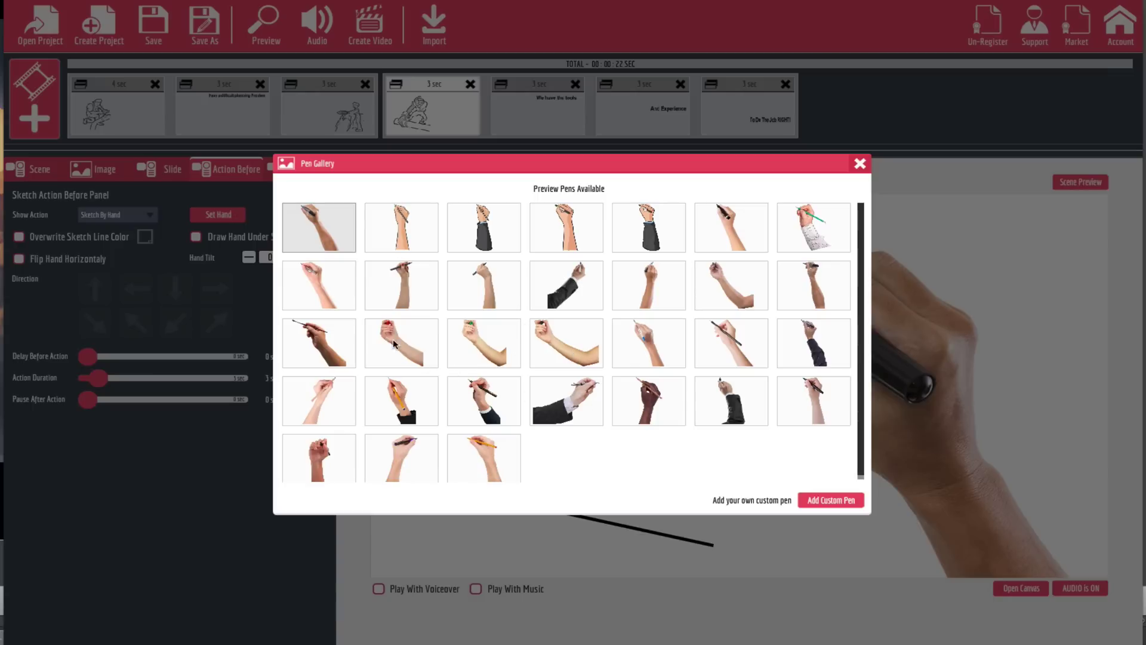
pyautogui.click(546, 335)
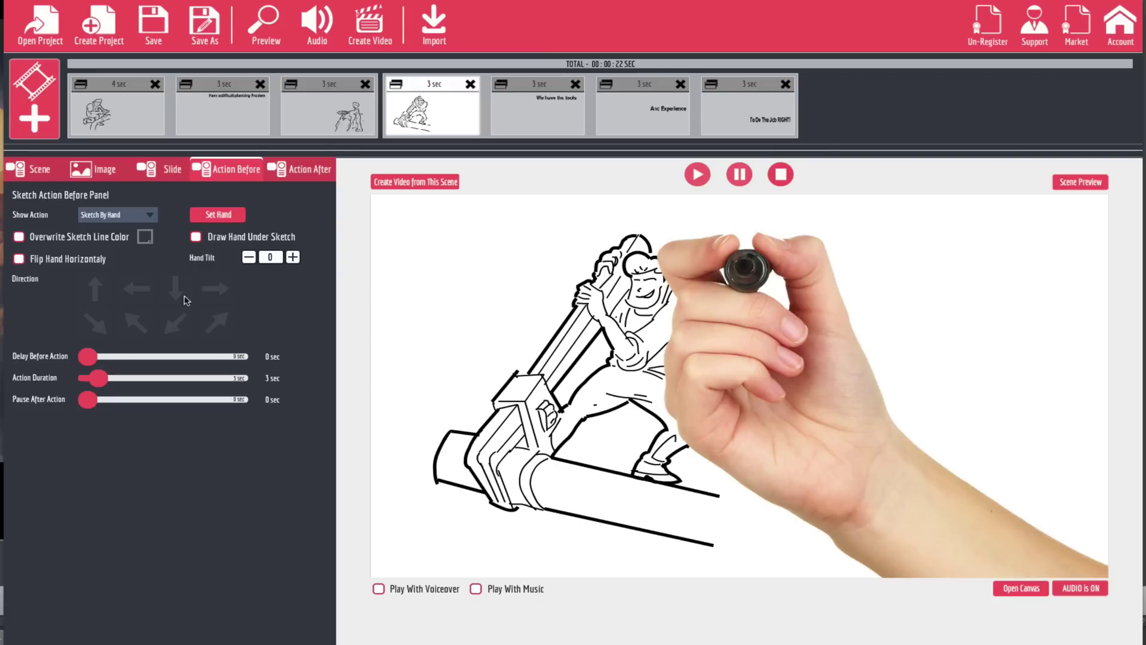
pyautogui.click(196, 237)
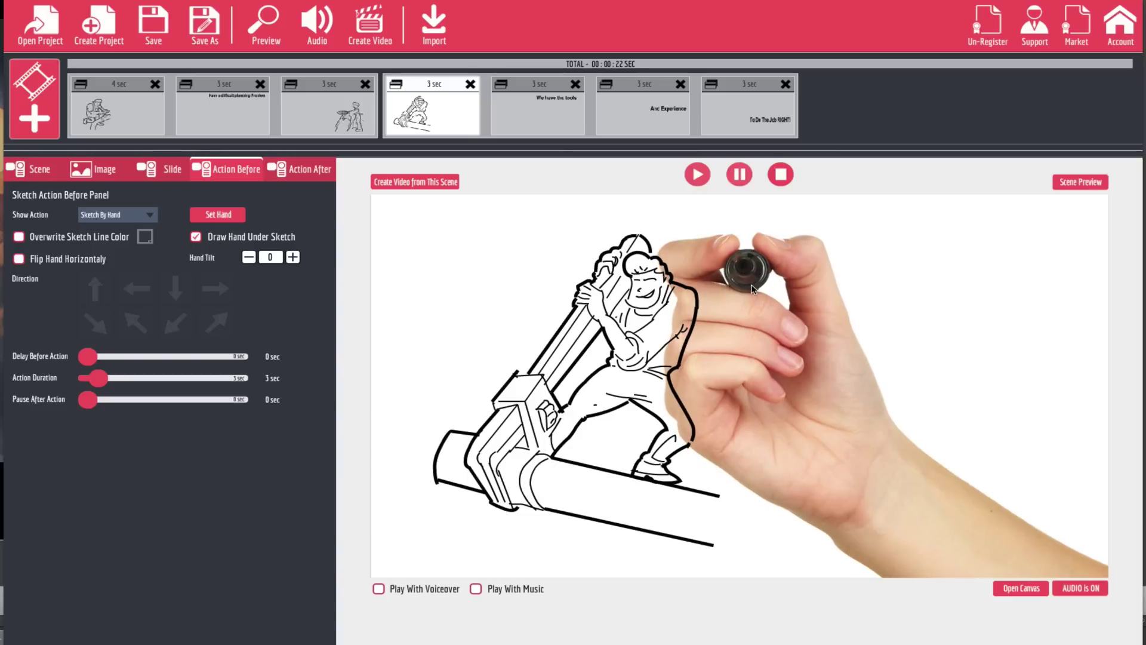
# Assign the same forward-facing marker hand to the "We have the tools", "And Experience" and "To Do The Job RIGHT!" texts.
pyautogui.click(535, 128)
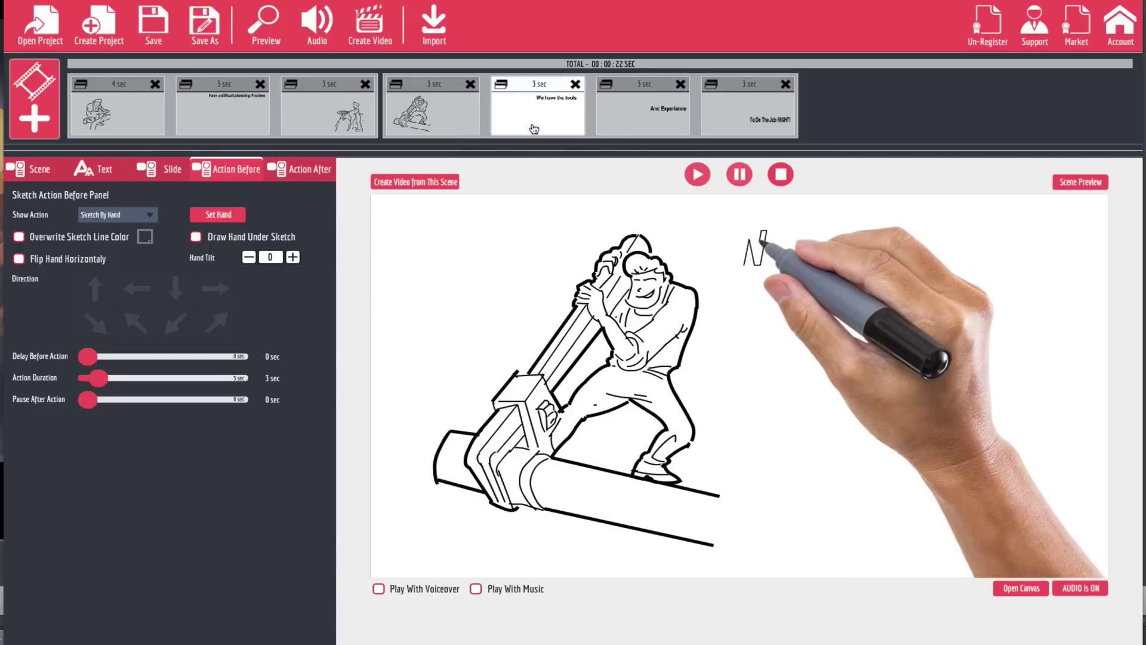
pyautogui.click(218, 214)
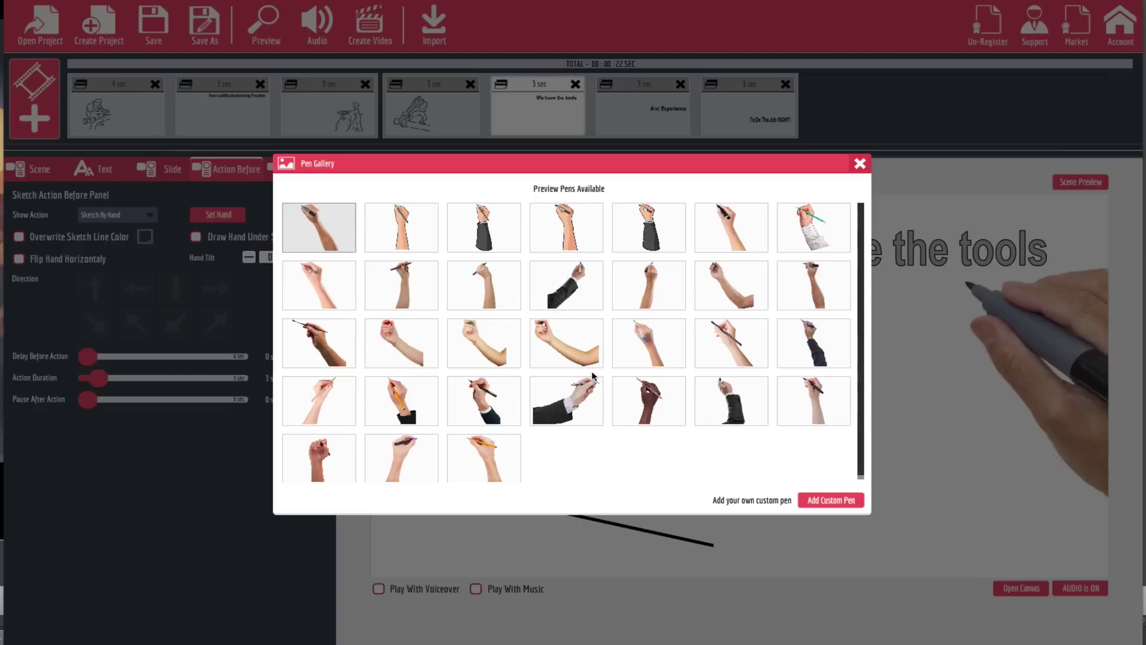
pyautogui.click(516, 345)
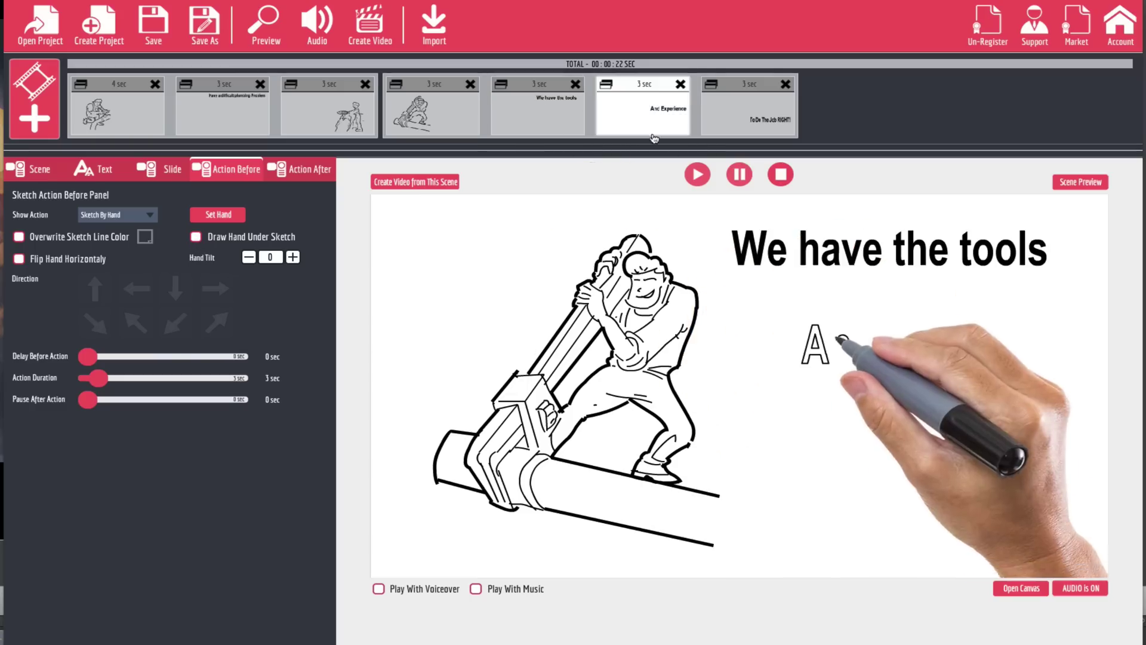
pyautogui.click(219, 216)
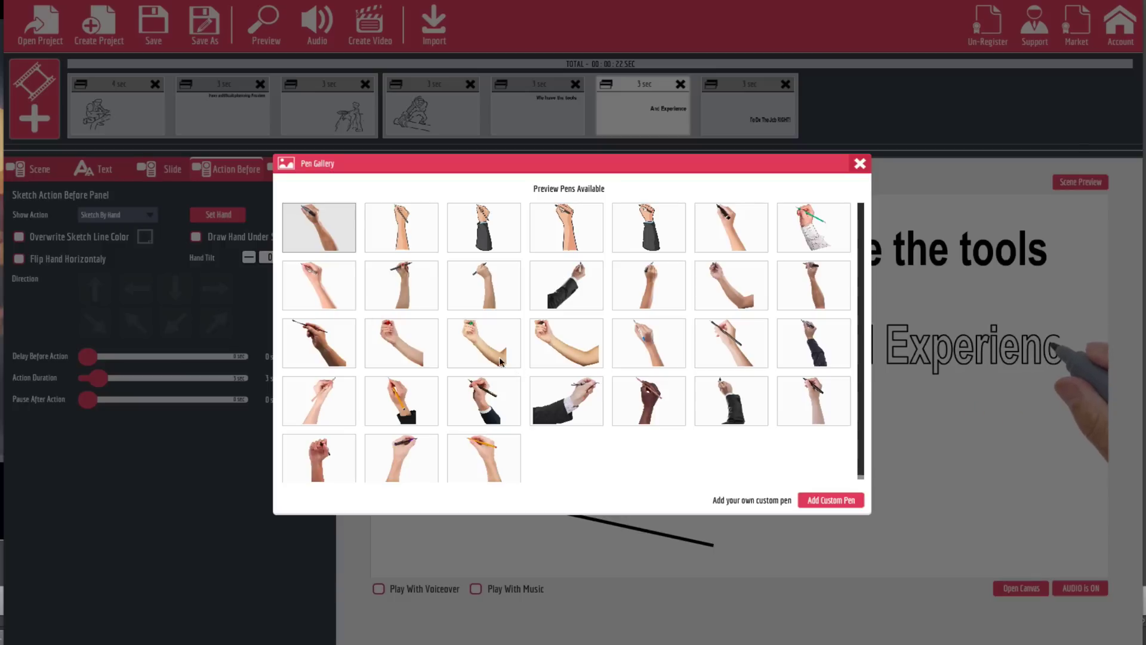
pyautogui.click(543, 345)
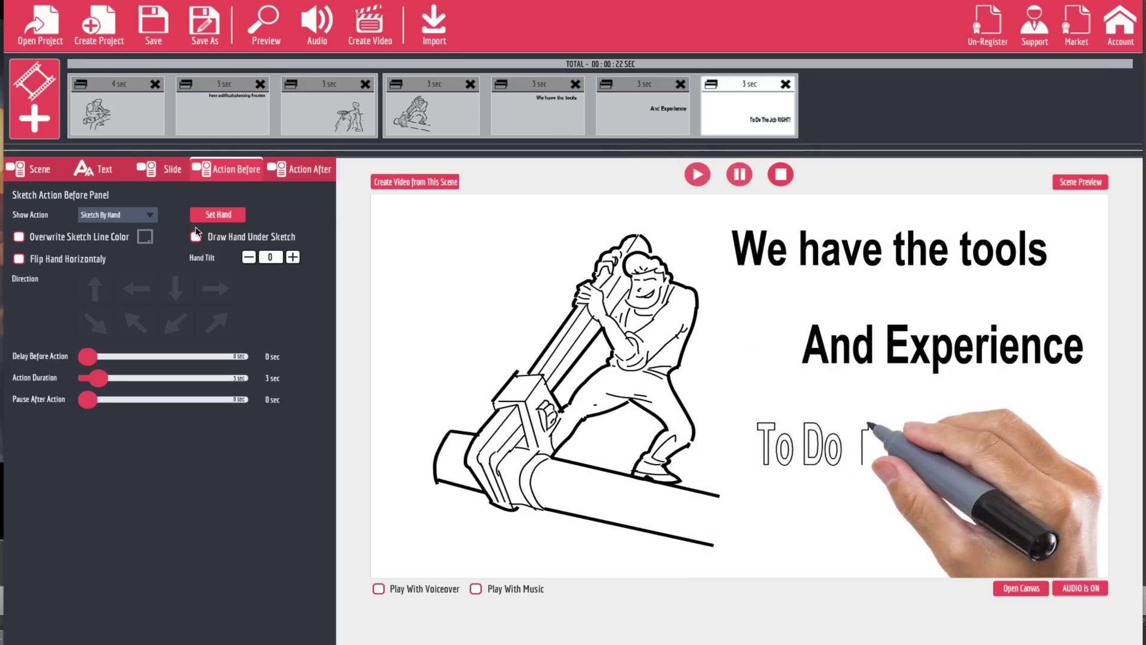
pyautogui.click(211, 216)
pyautogui.click(547, 347)
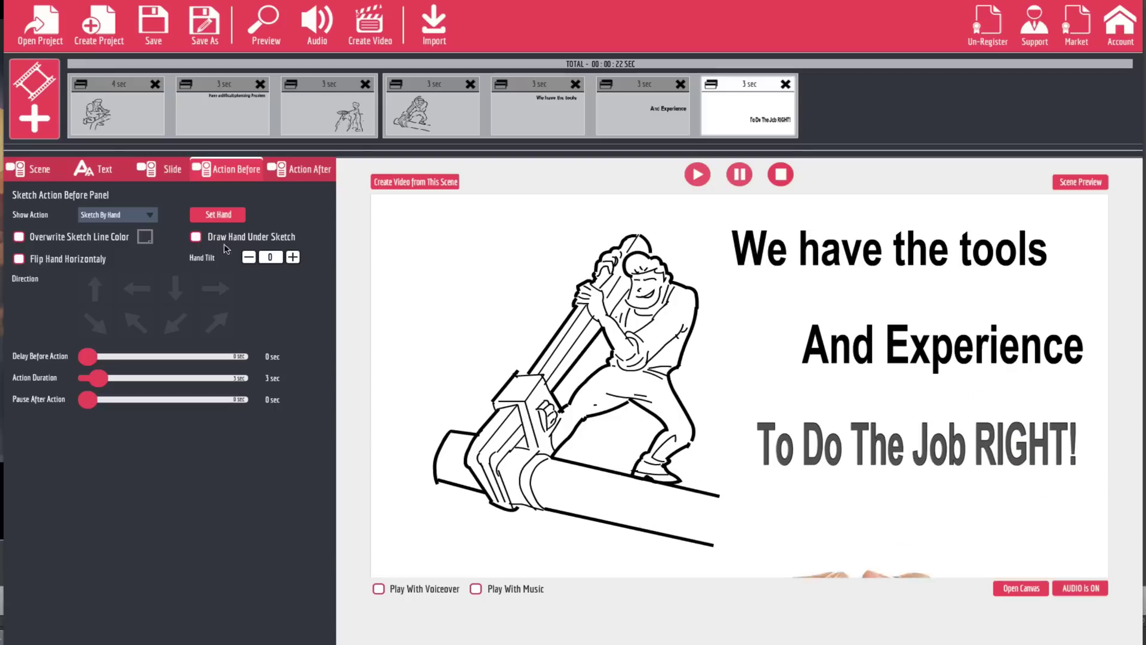
# Enable Draw Hand Under Sketch for the "To Do The Job RIGHT!" text and overwrite its sketch line color with bright green.
pyautogui.click(196, 237)
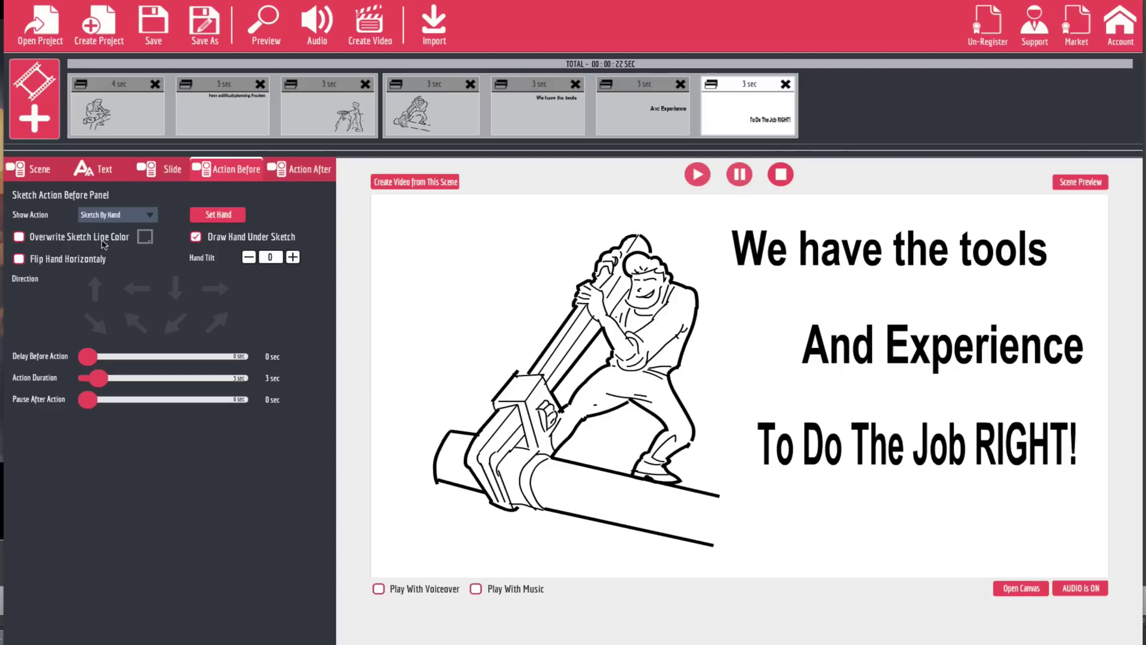
pyautogui.click(20, 238)
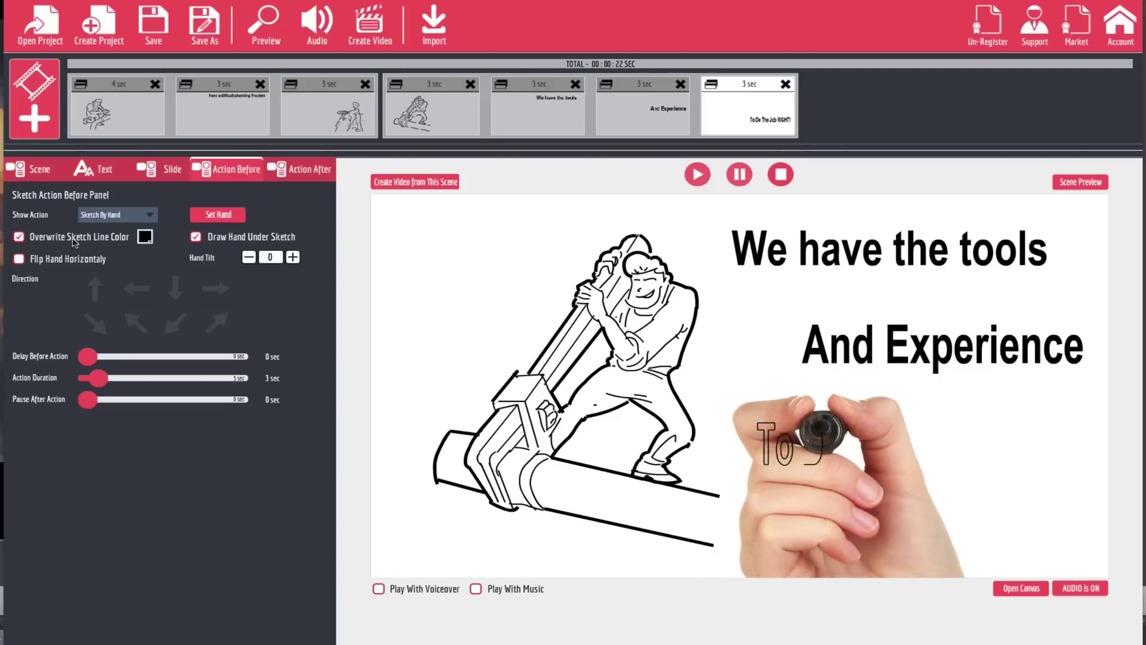
pyautogui.click(145, 236)
pyautogui.click(235, 258)
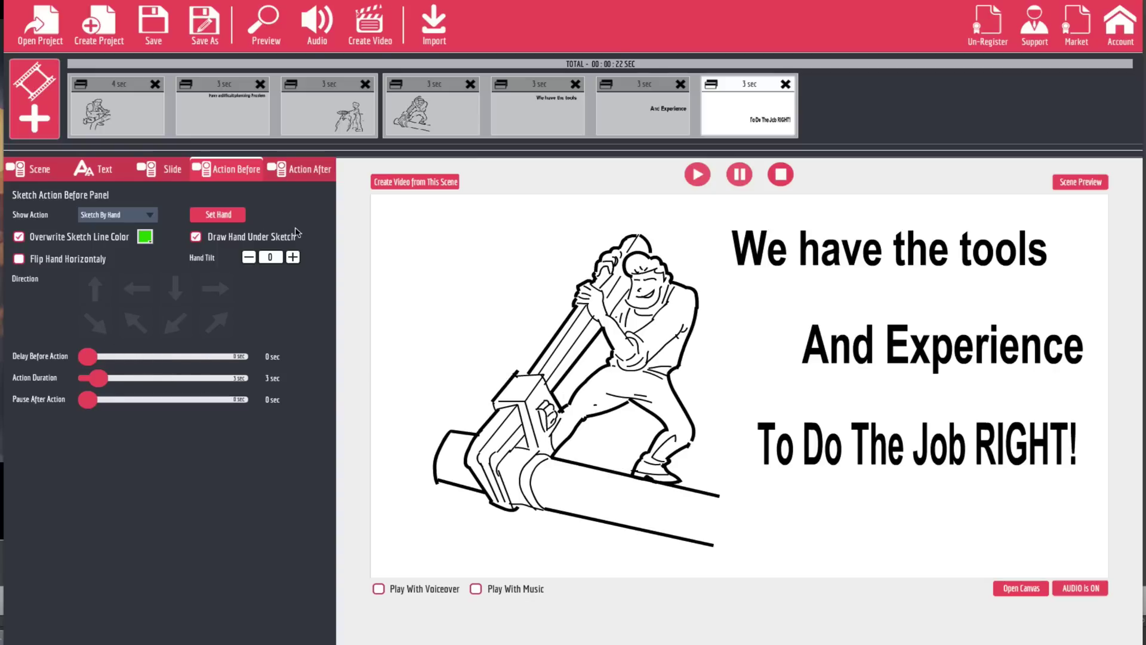
# Set the hide action of the "To Do The Job RIGHT!" text to Fade Out.
pyautogui.click(305, 171)
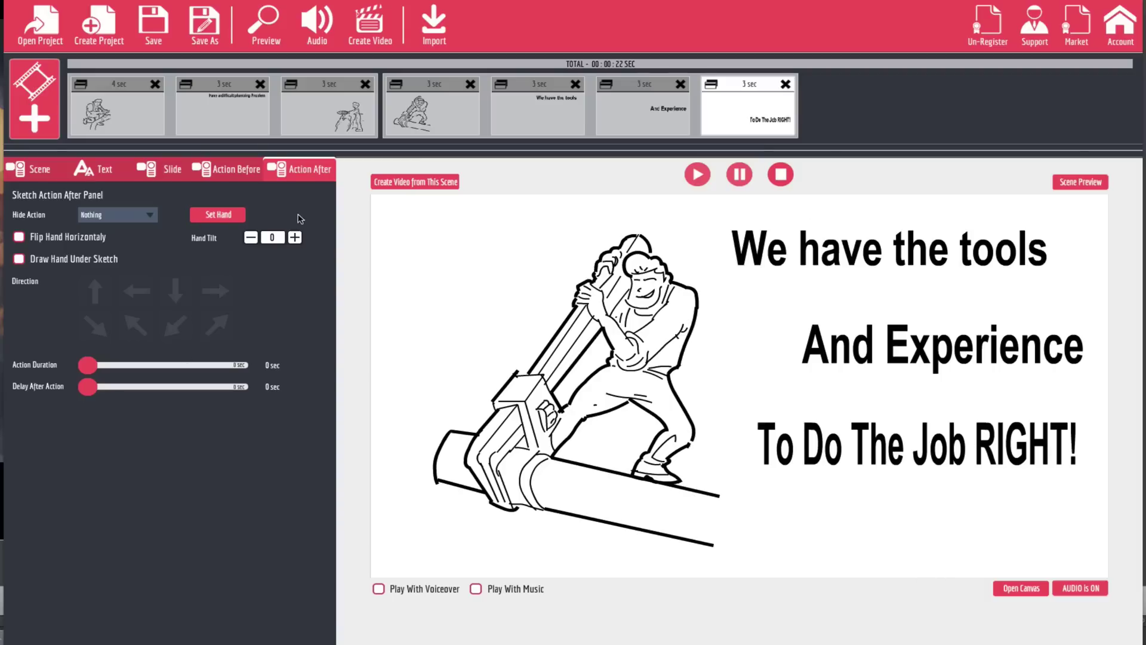
pyautogui.click(149, 216)
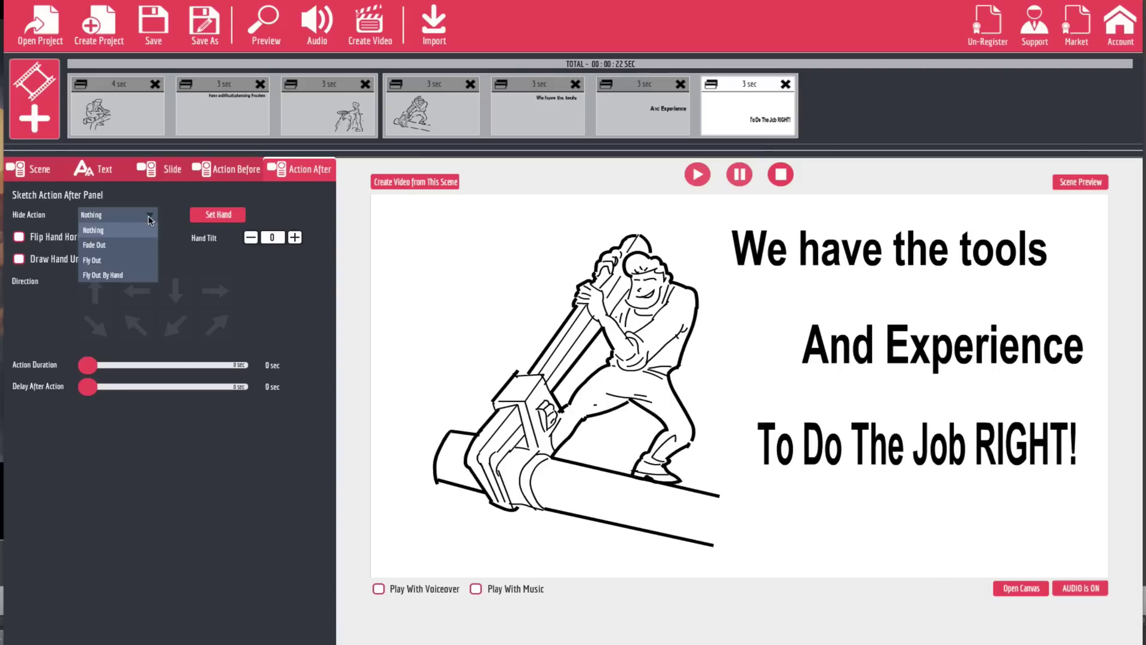
pyautogui.click(119, 249)
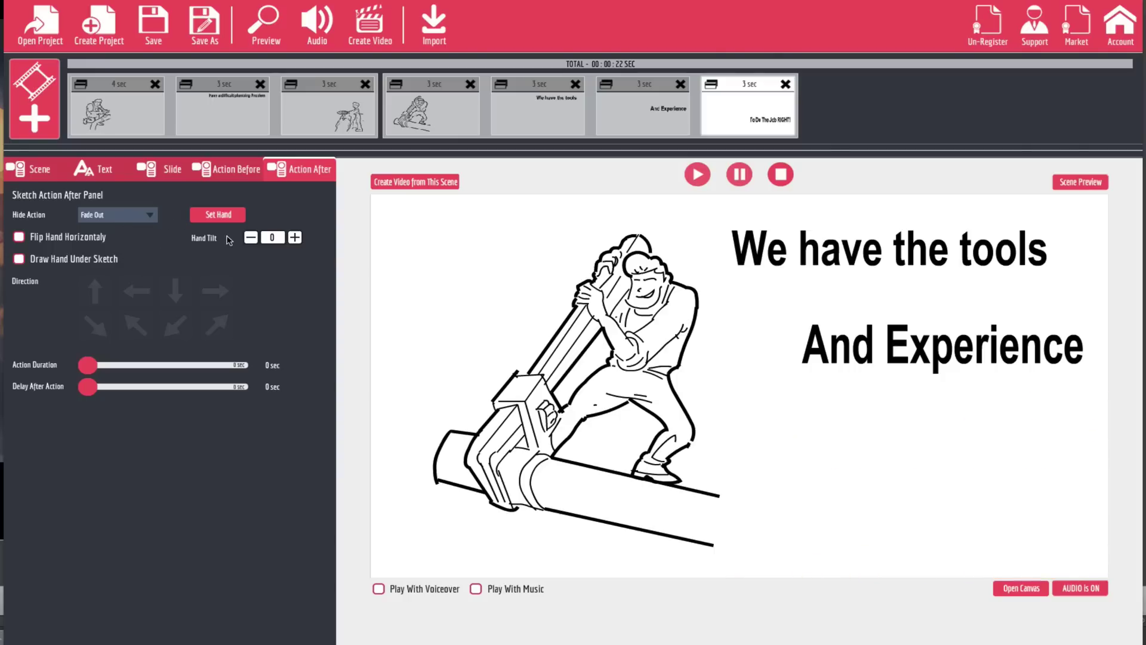
pyautogui.click(134, 212)
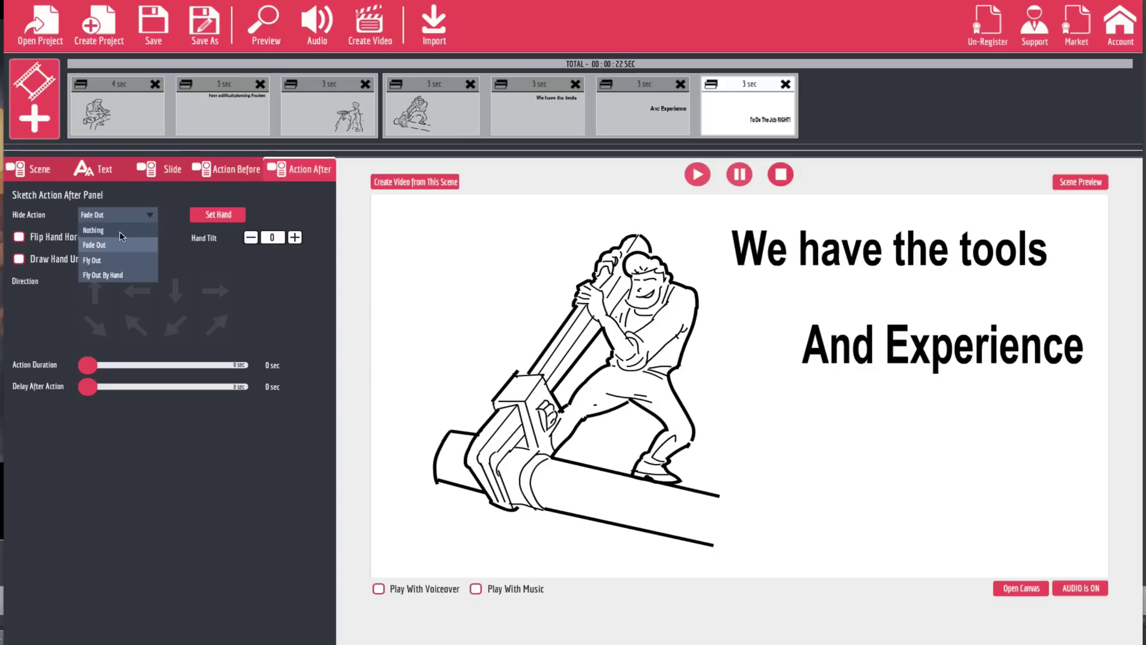
pyautogui.click(275, 283)
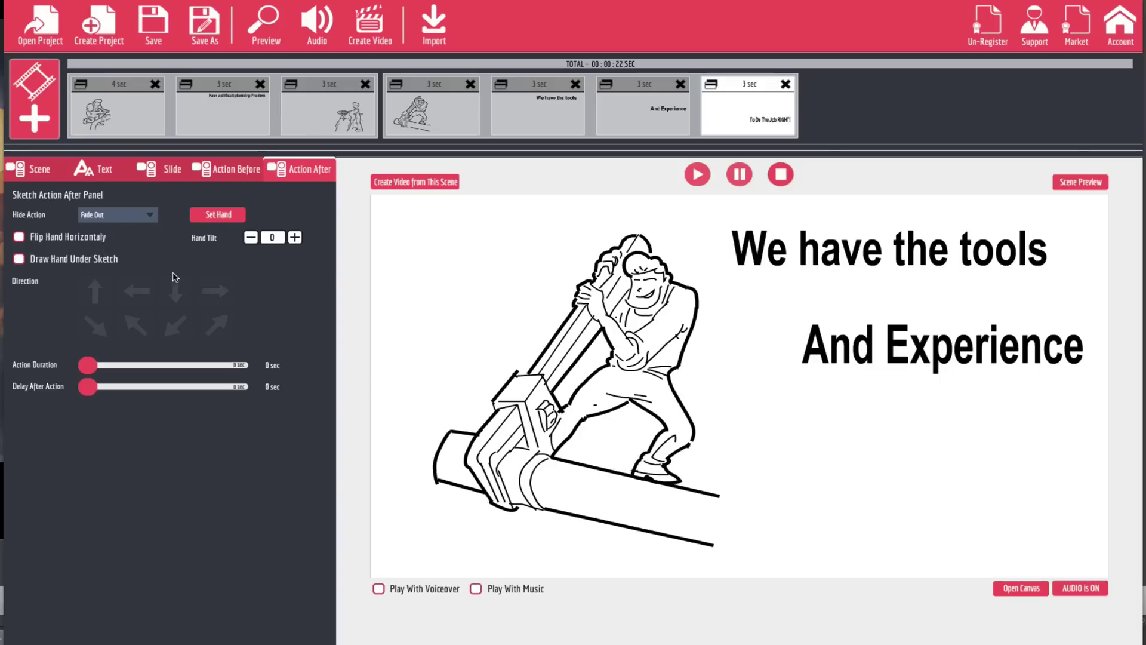
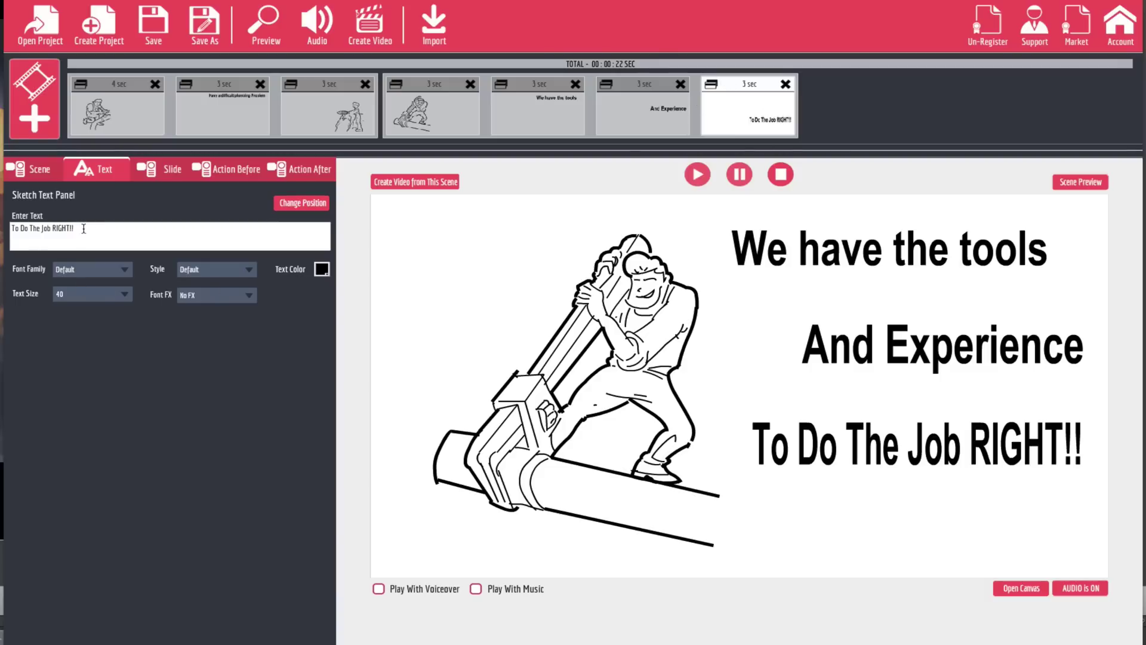
# Remove the extra exclamation mark from the "To Do The Job RIGHT!" text and set its font family to Alfa Slab One.
pyautogui.press('BackSpace')
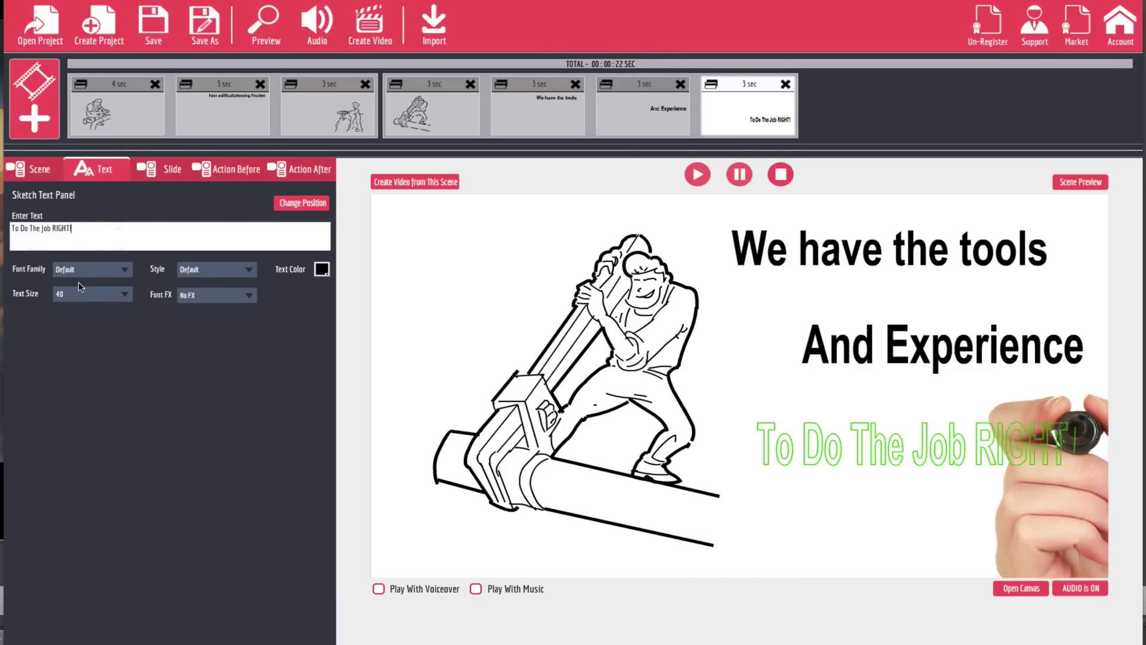
pyautogui.click(109, 270)
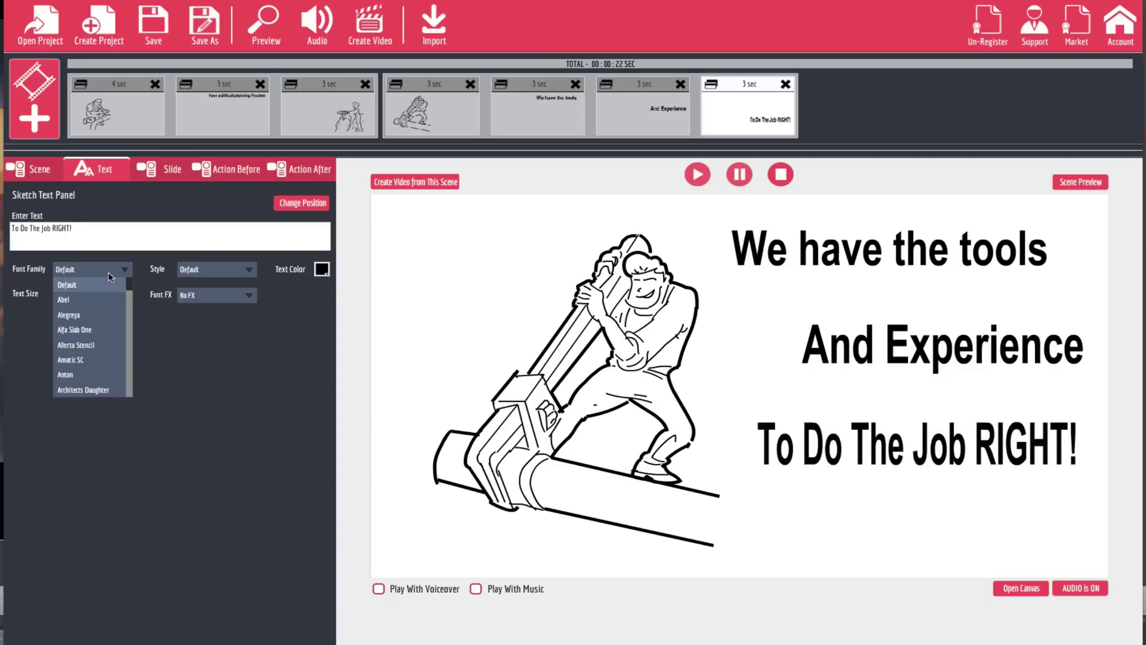
pyautogui.click(86, 332)
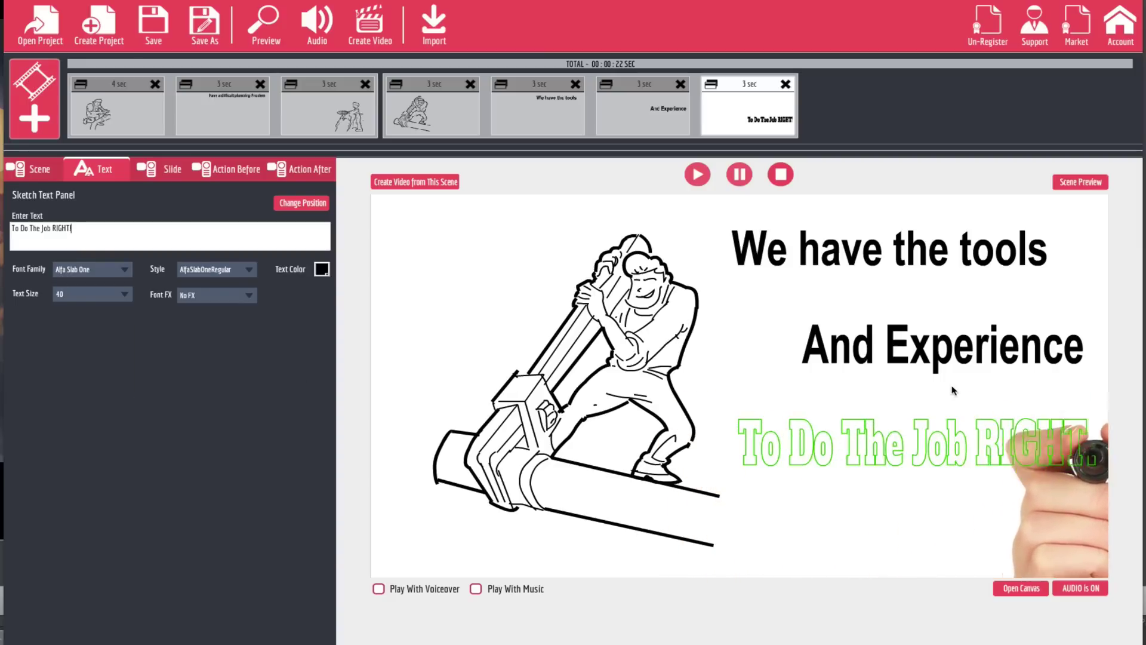
pyautogui.click(237, 272)
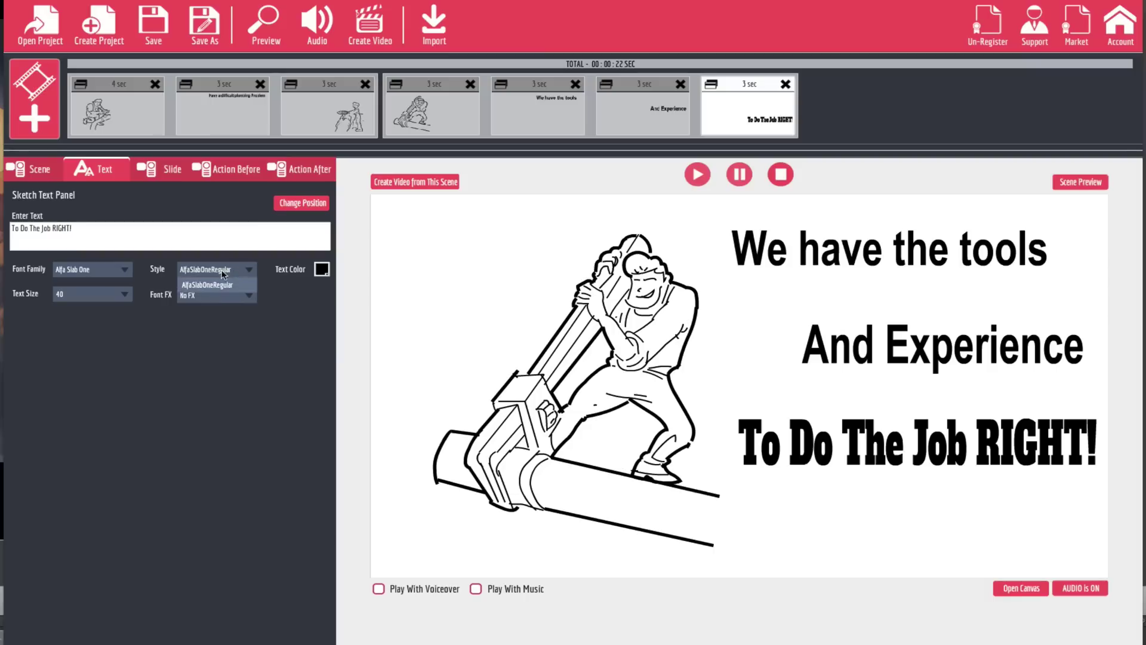
pyautogui.click(227, 325)
# Try the Dark Bloom and Black Clone Shift 1 font effects on the last text, and set it back to No FX.
pyautogui.click(238, 301)
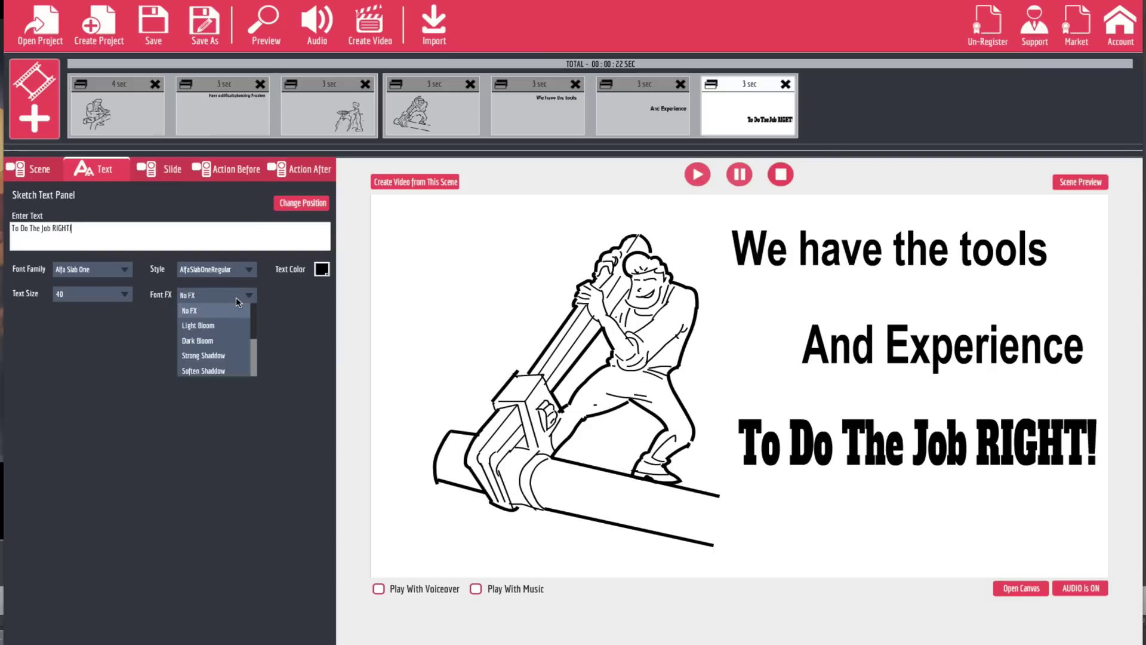
pyautogui.click(209, 341)
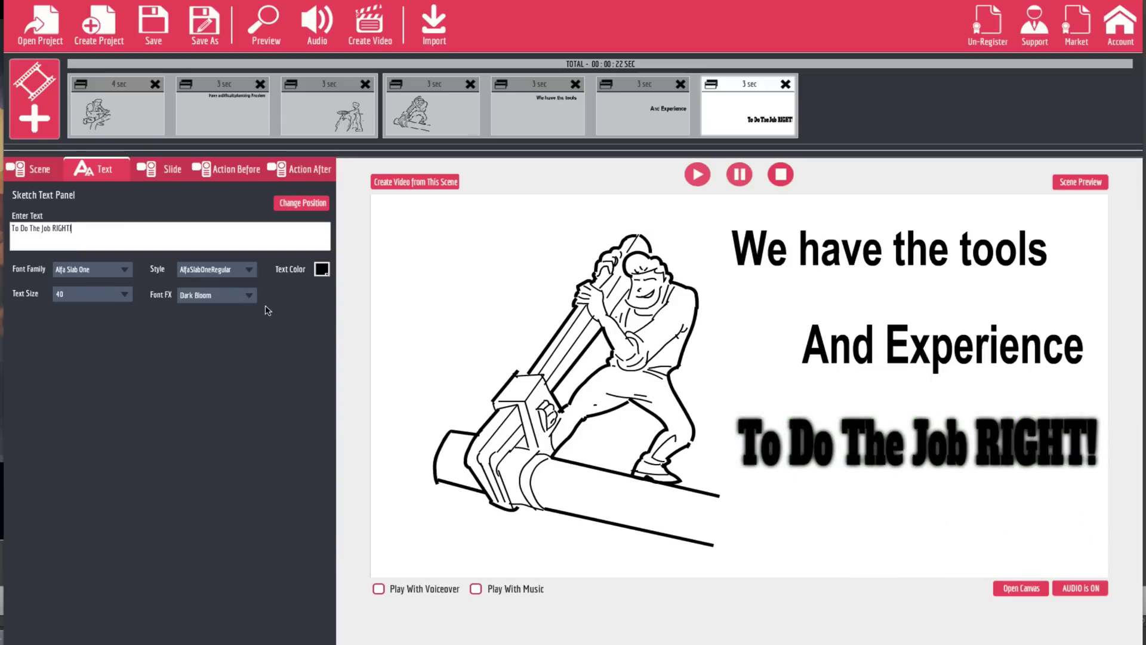
pyautogui.click(244, 297)
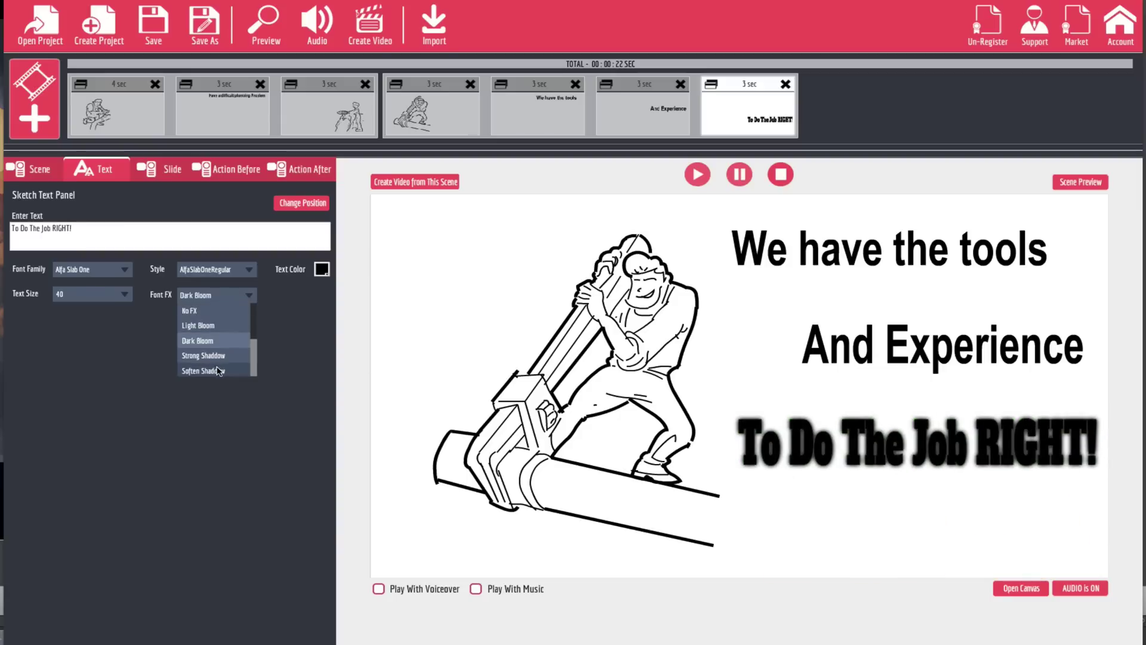
pyautogui.scroll(-1, 217, 372)
pyautogui.scroll(-1, 216, 370)
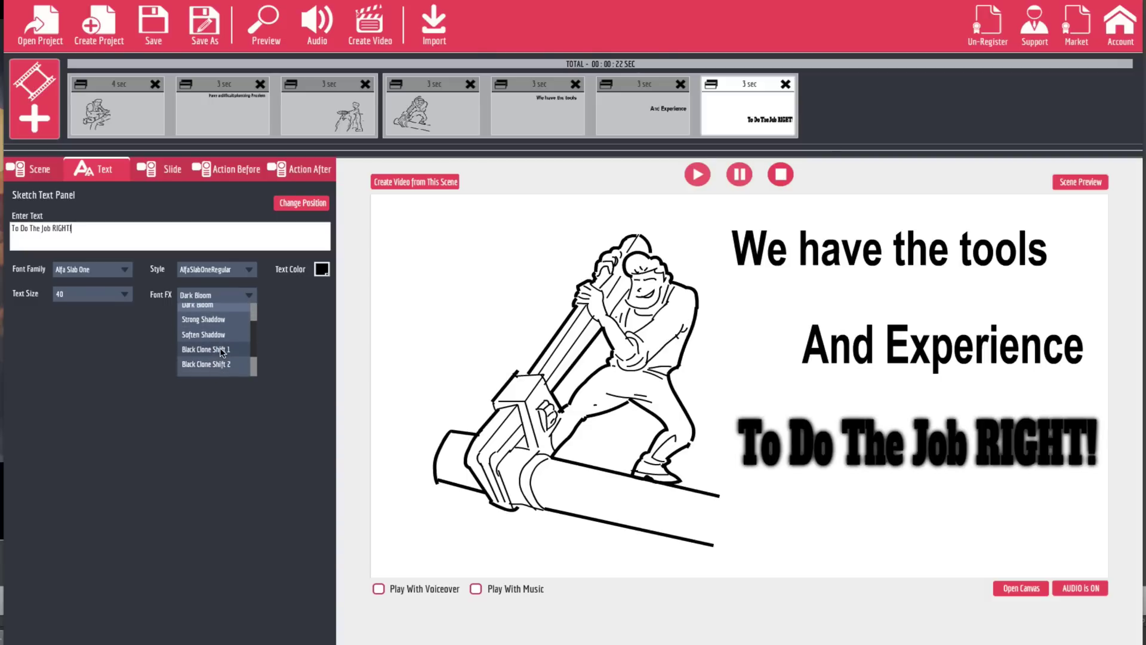
pyautogui.click(206, 349)
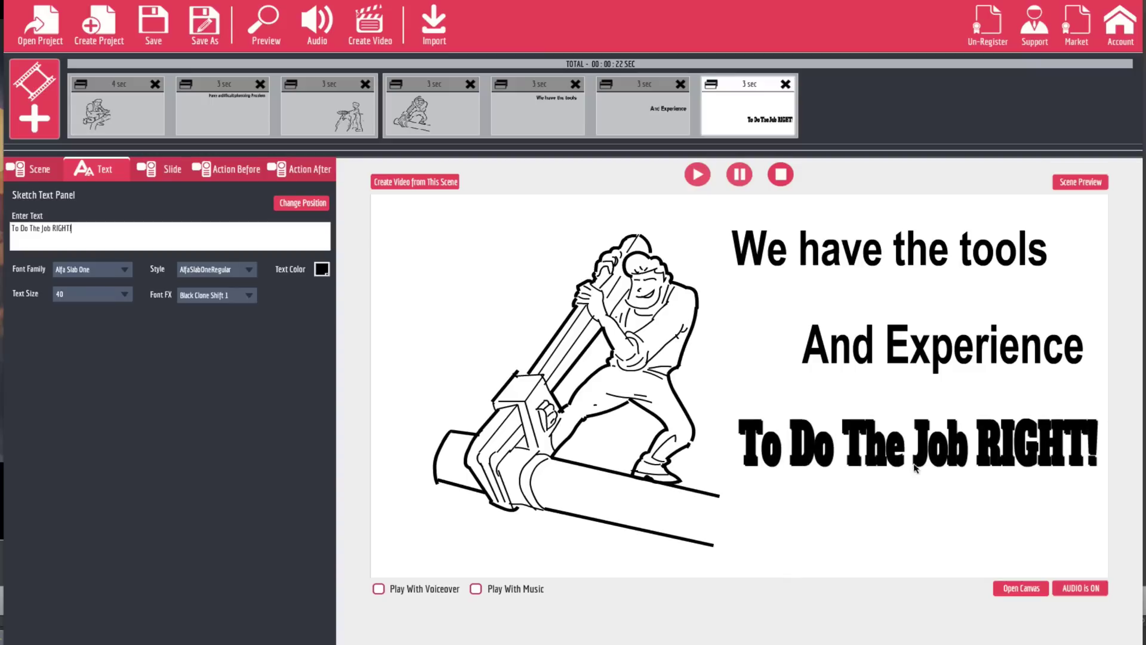
pyautogui.click(245, 295)
pyautogui.scroll(4, 233, 326)
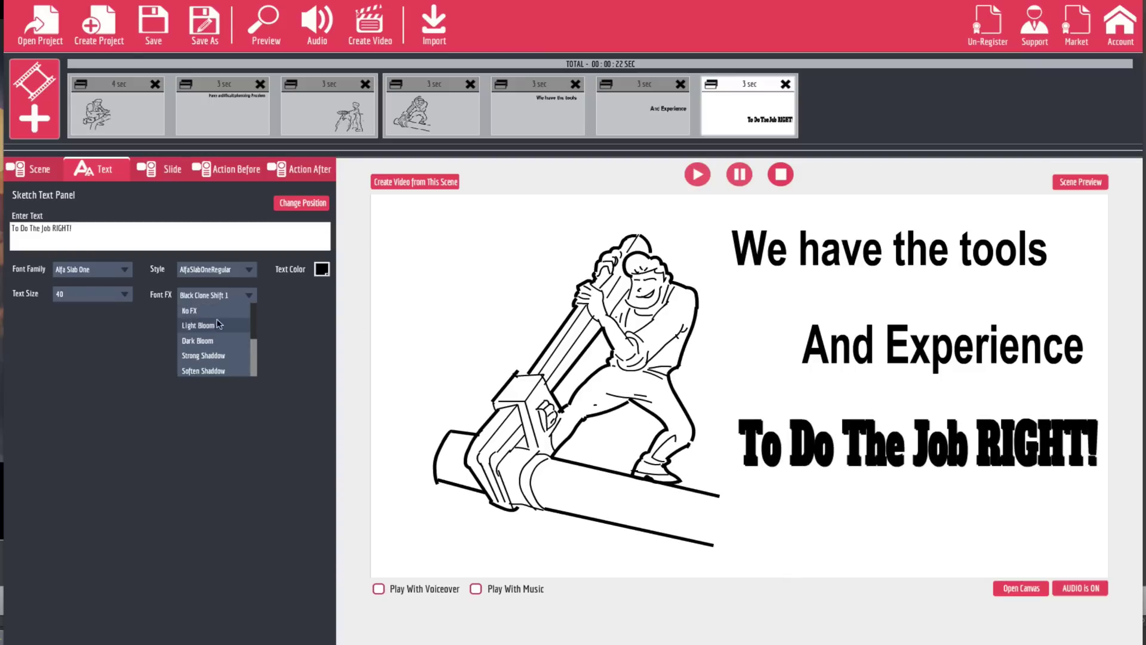
pyautogui.click(189, 307)
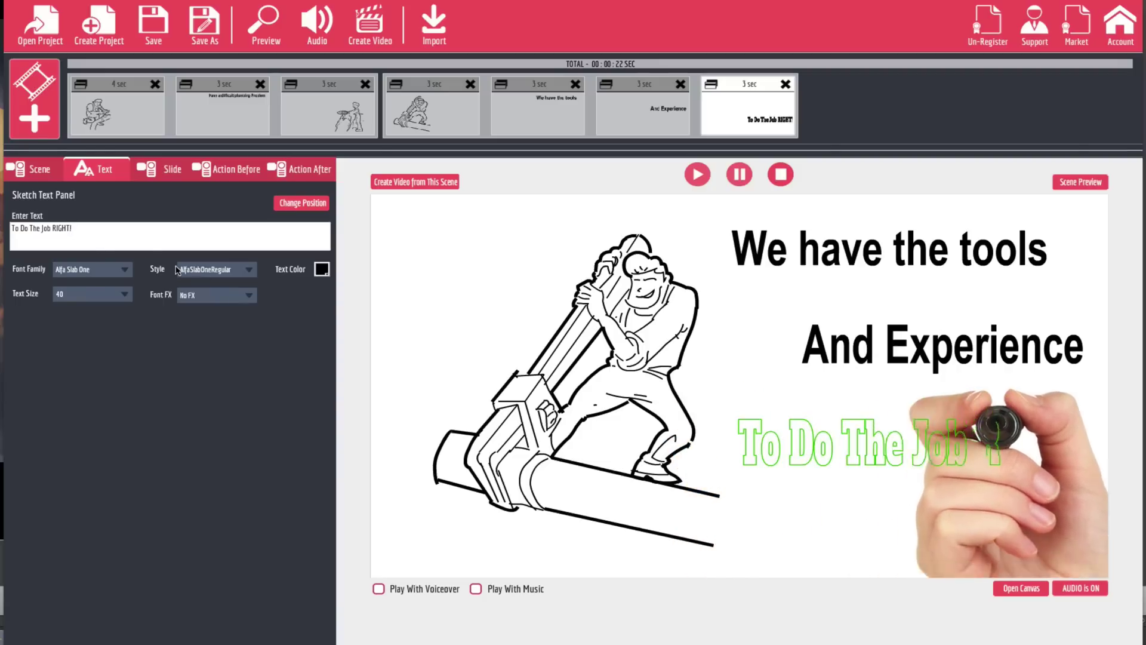
pyautogui.click(117, 298)
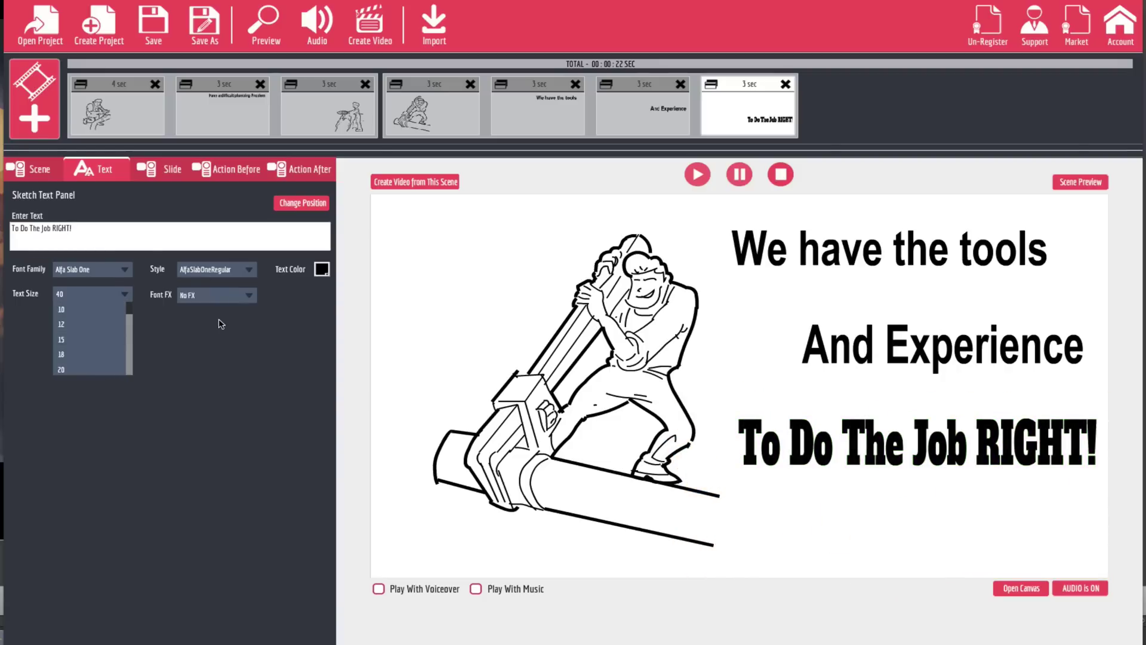
pyautogui.click(323, 270)
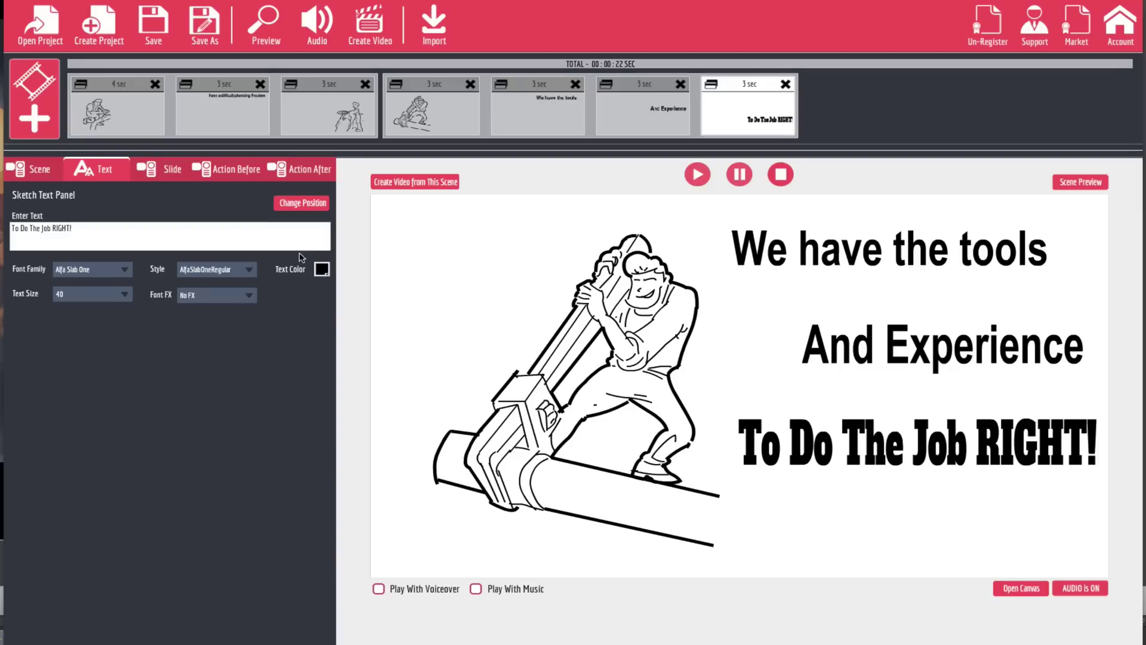